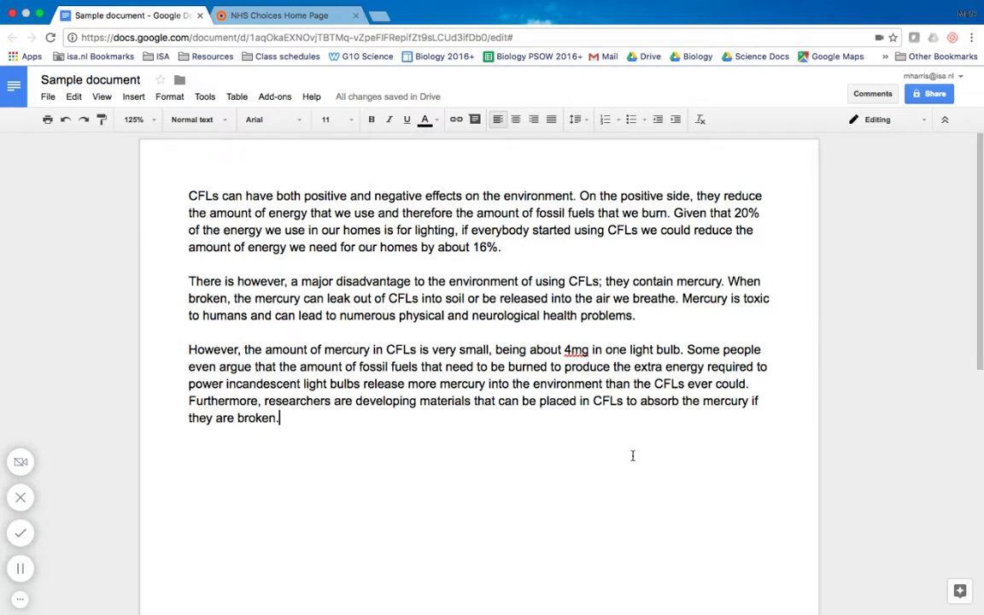
- Search the add-on gallery for 'easybib', then close the gallery and return to the essay
click(284, 99)
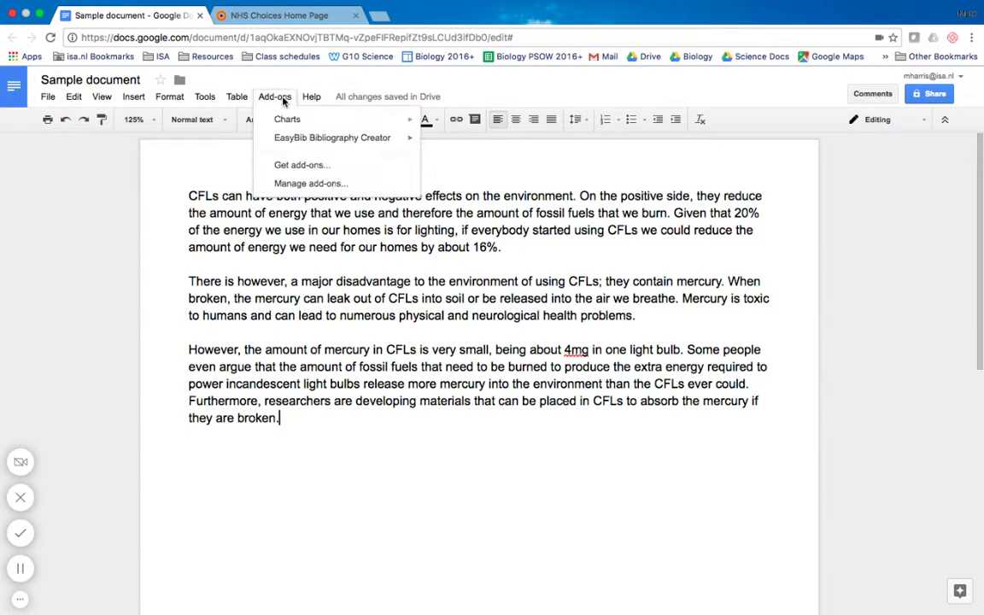
mouse_move(295, 147)
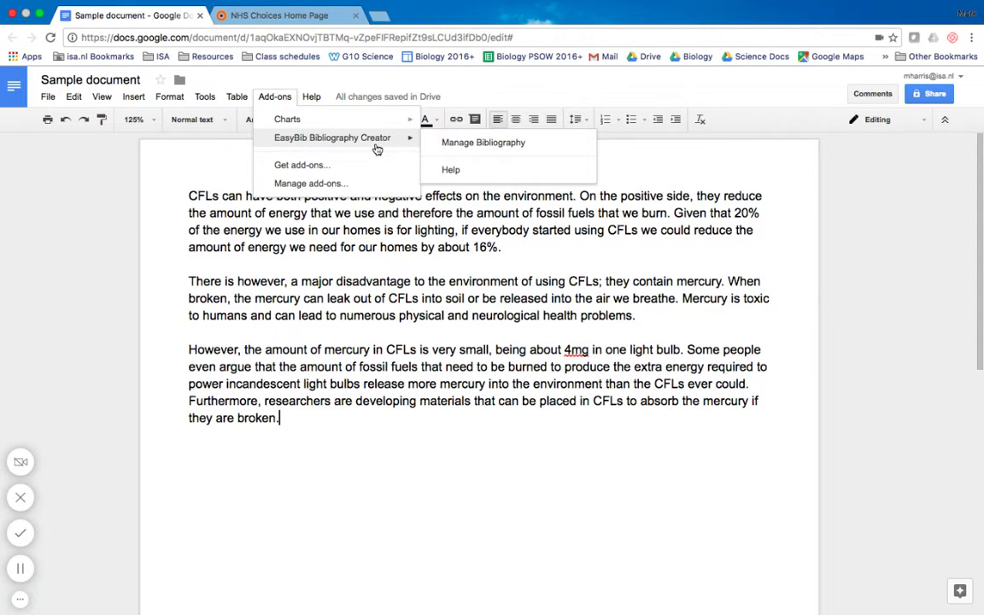
click(301, 166)
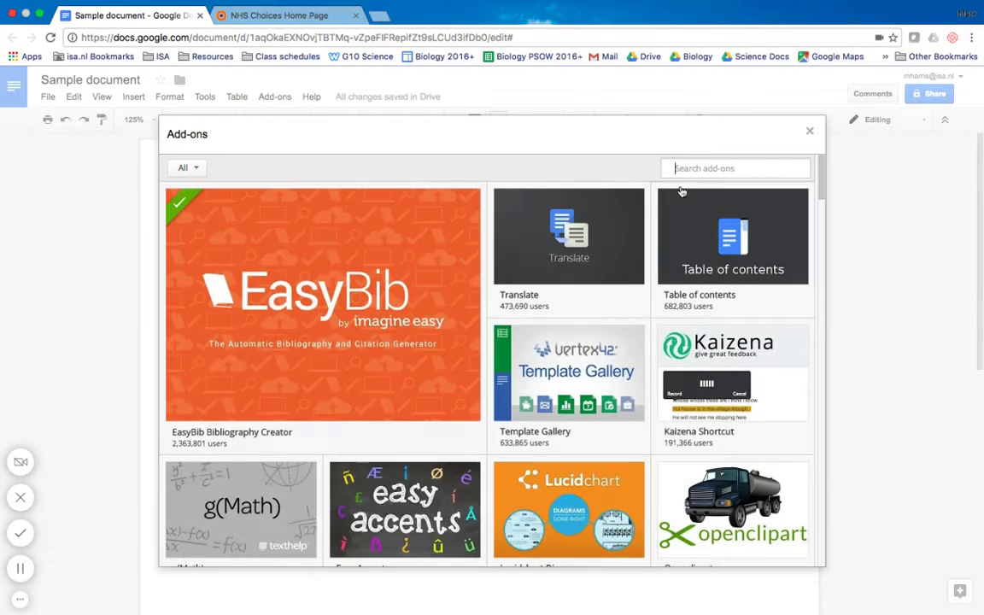
text(easybib)
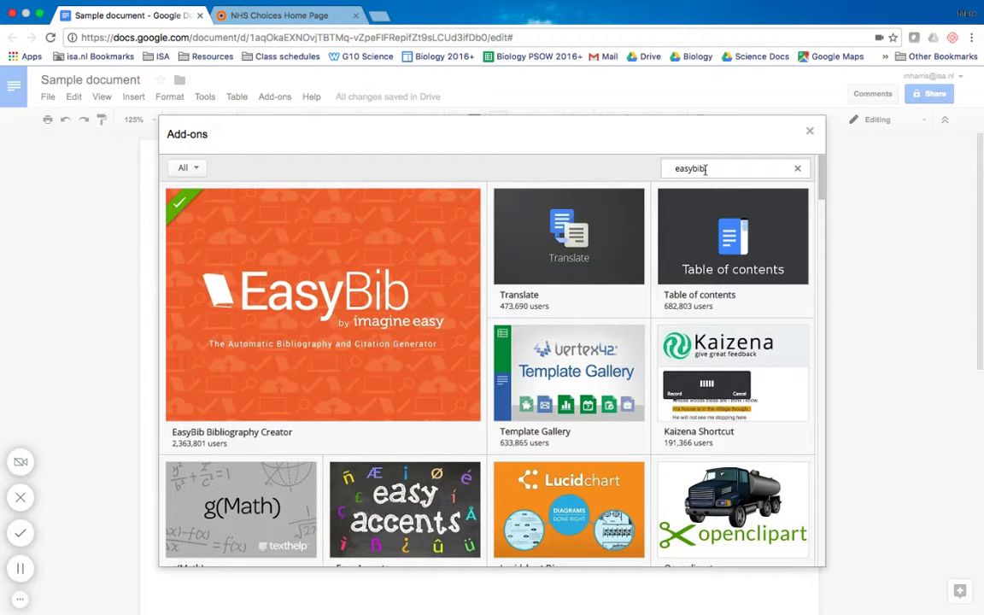
key(Return)
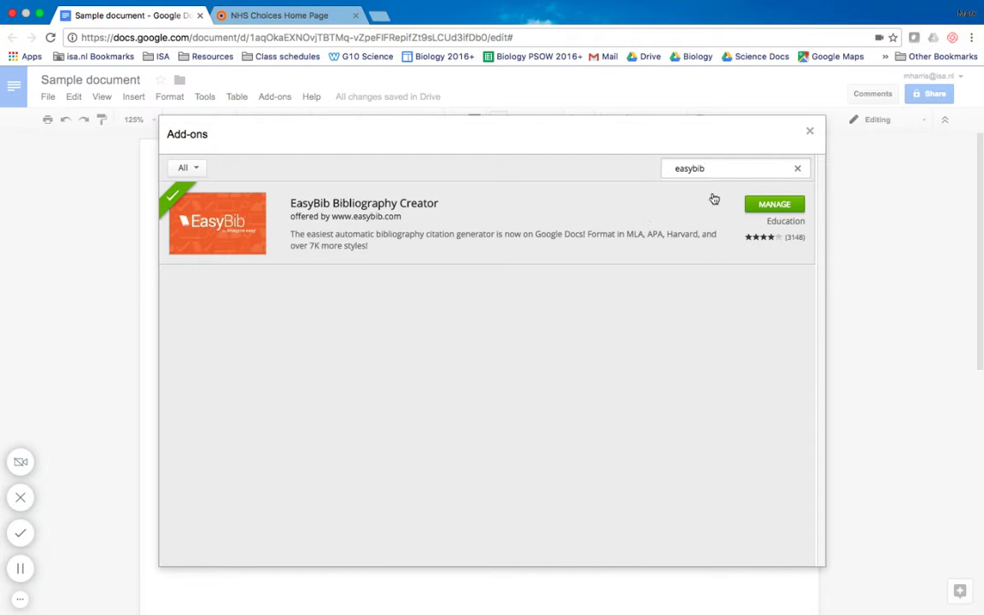
click(810, 131)
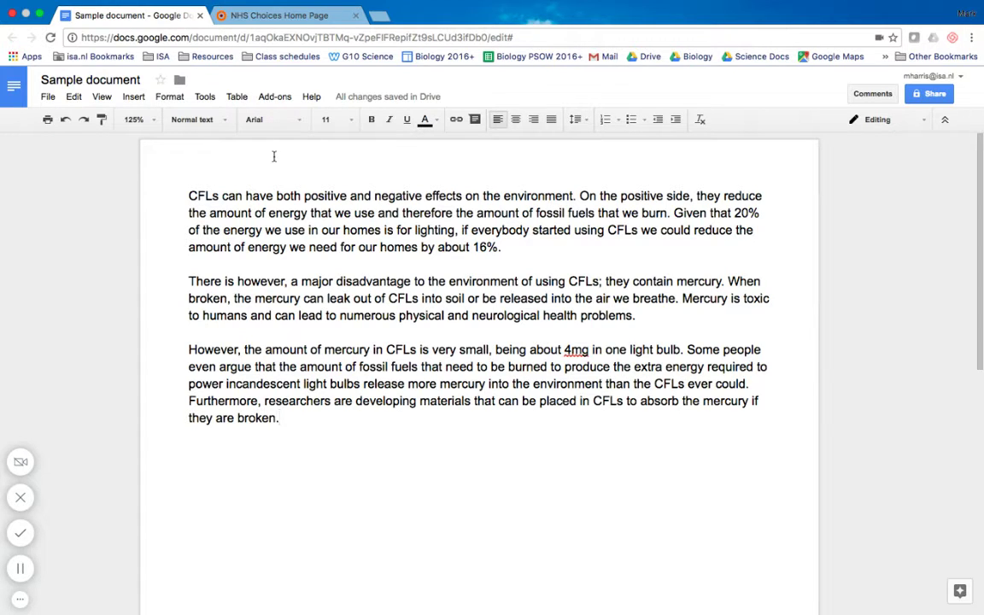
- Open the EasyBib Bibliography Creator's Manage Bibliography sidebar
click(237, 97)
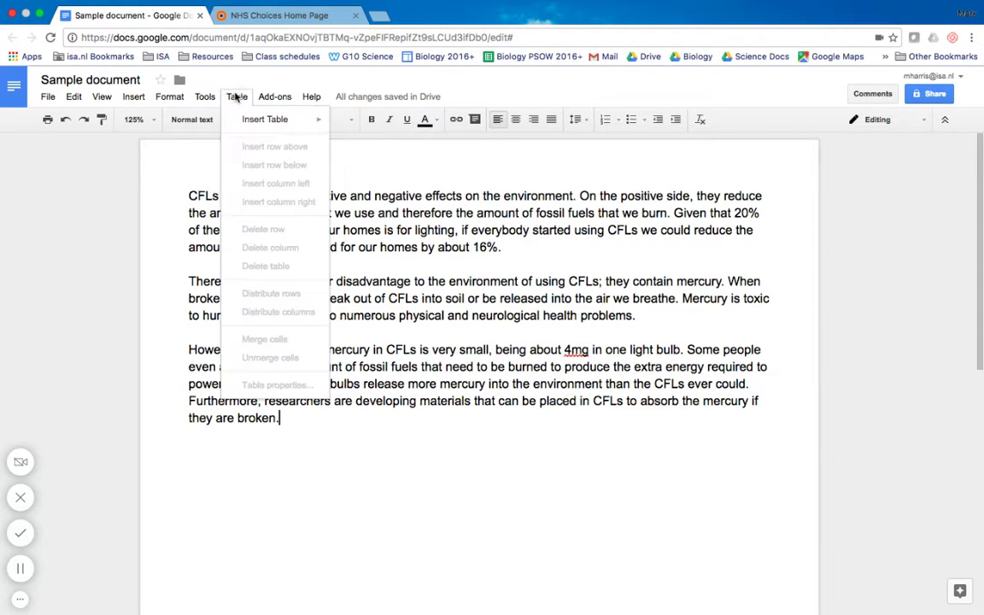
mouse_move(276, 98)
mouse_move(366, 139)
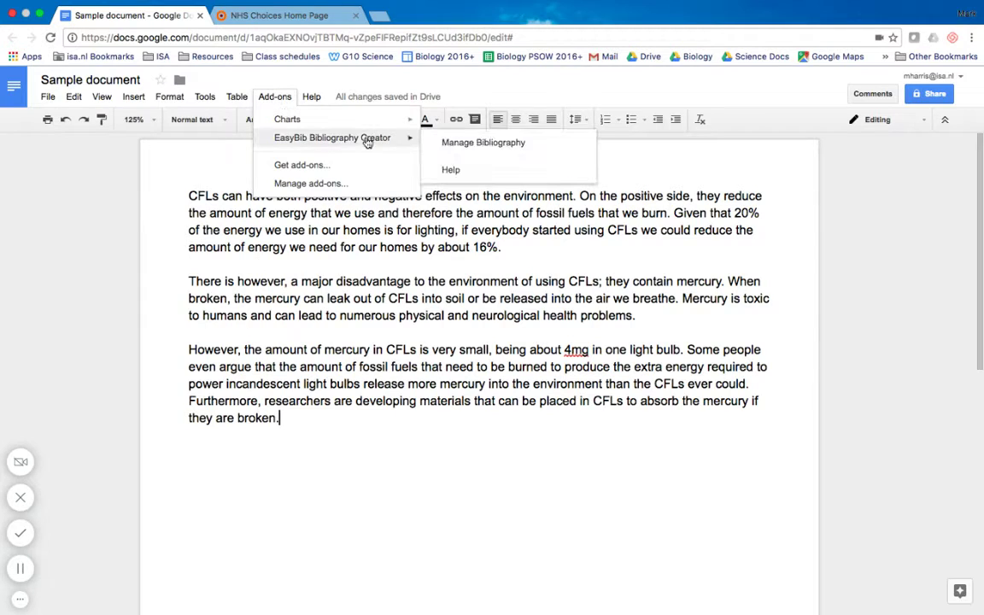
click(470, 142)
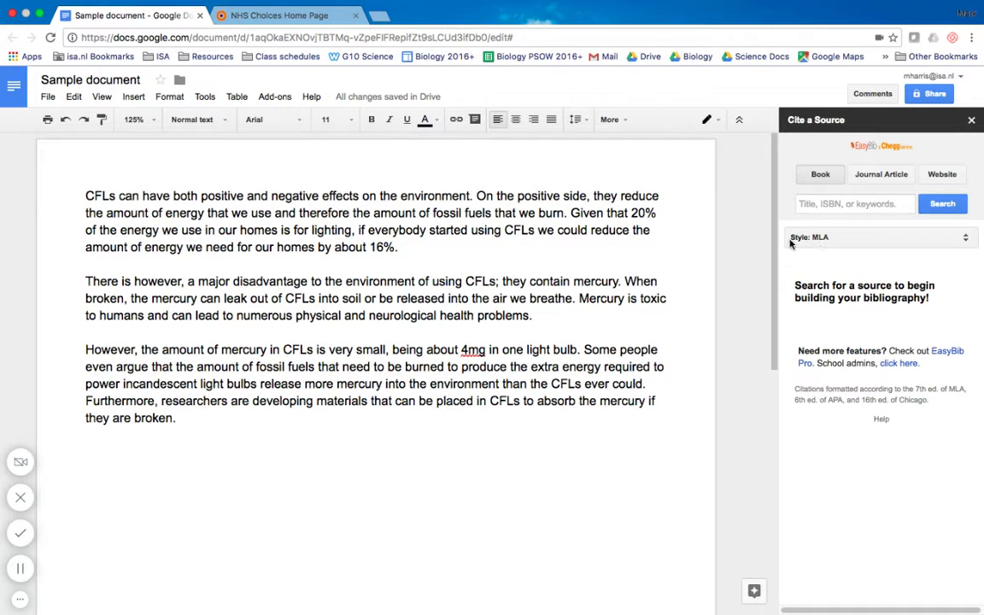
- Set the EasyBib citation style to Nature Publishing Group Vancouver via a 'vancouver' search
click(834, 240)
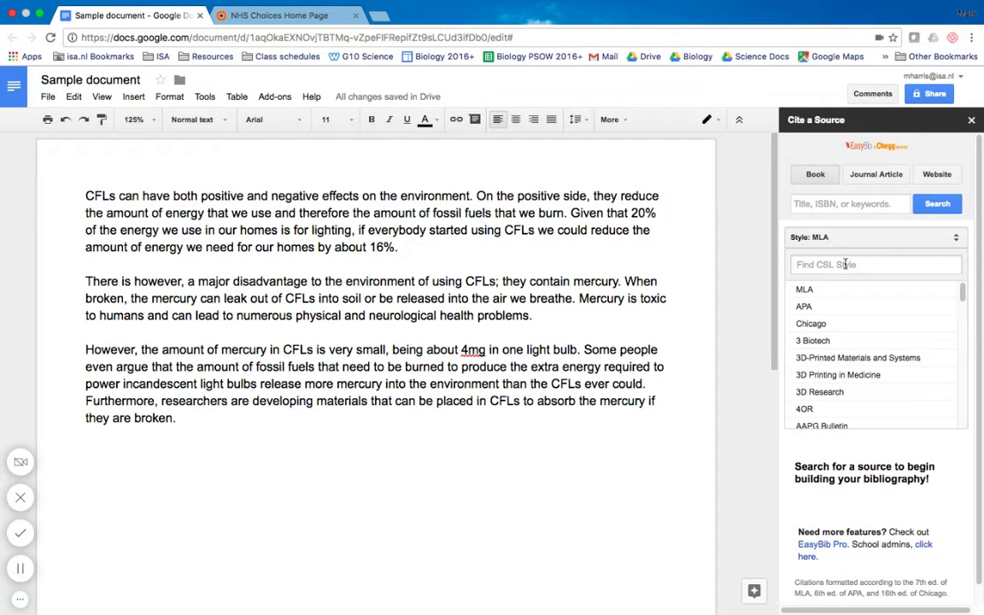
text(vancouver)
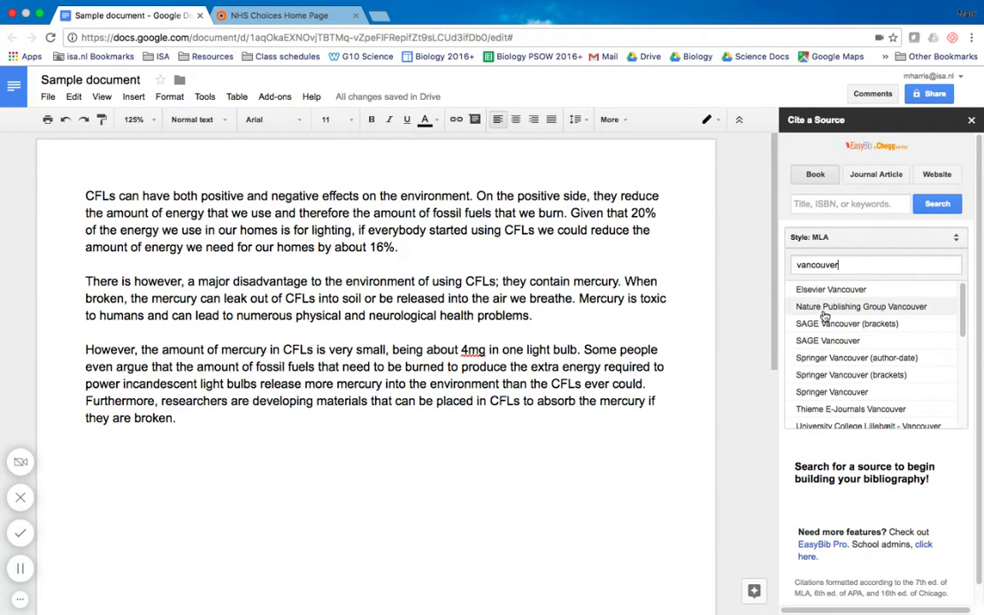
click(928, 312)
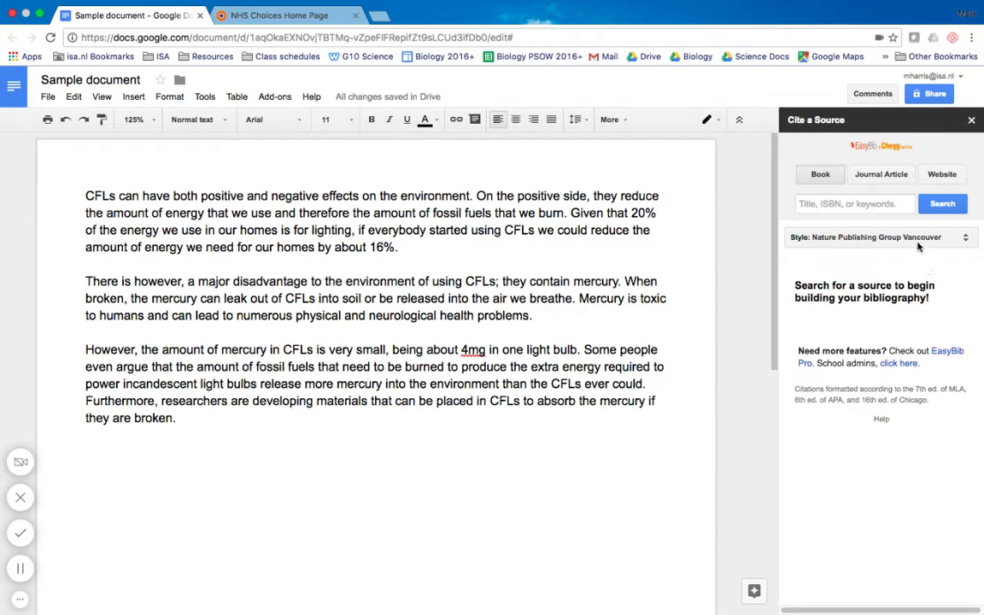
click(866, 204)
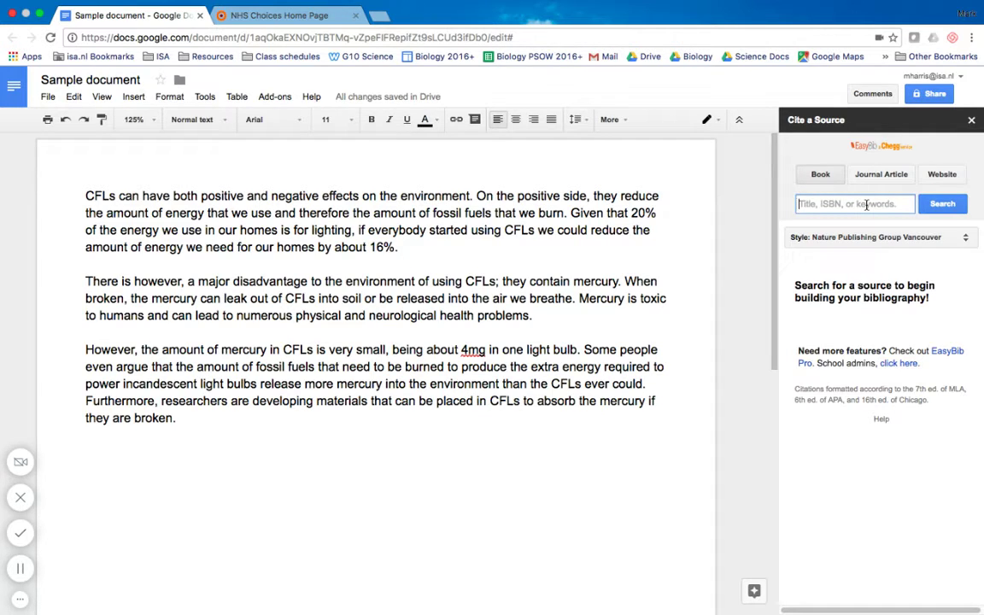
- Search 'complete physics pop' and 'biology study guide allott', selecting each first book result
text(complete physics)
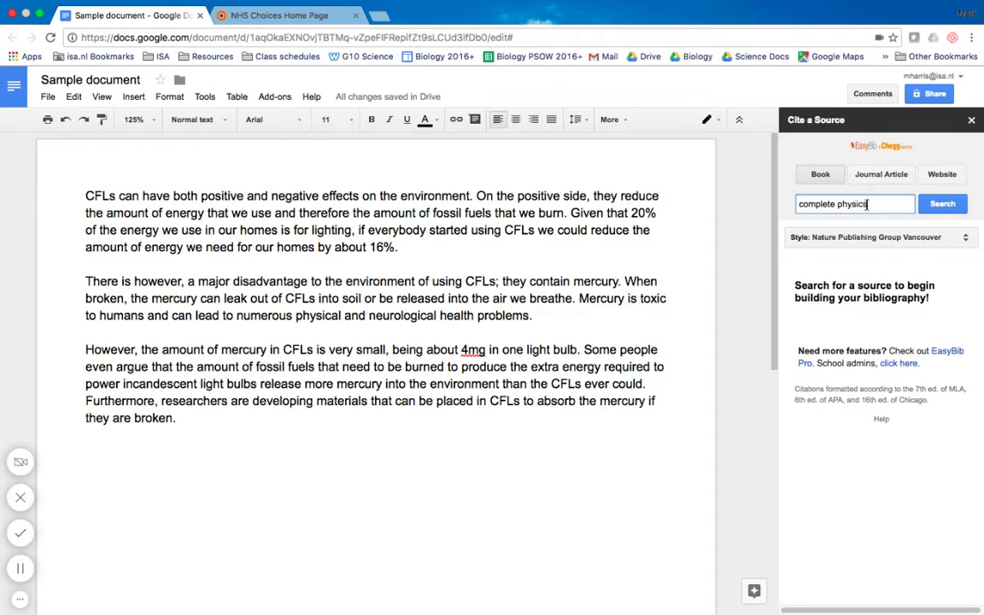
text( pople)
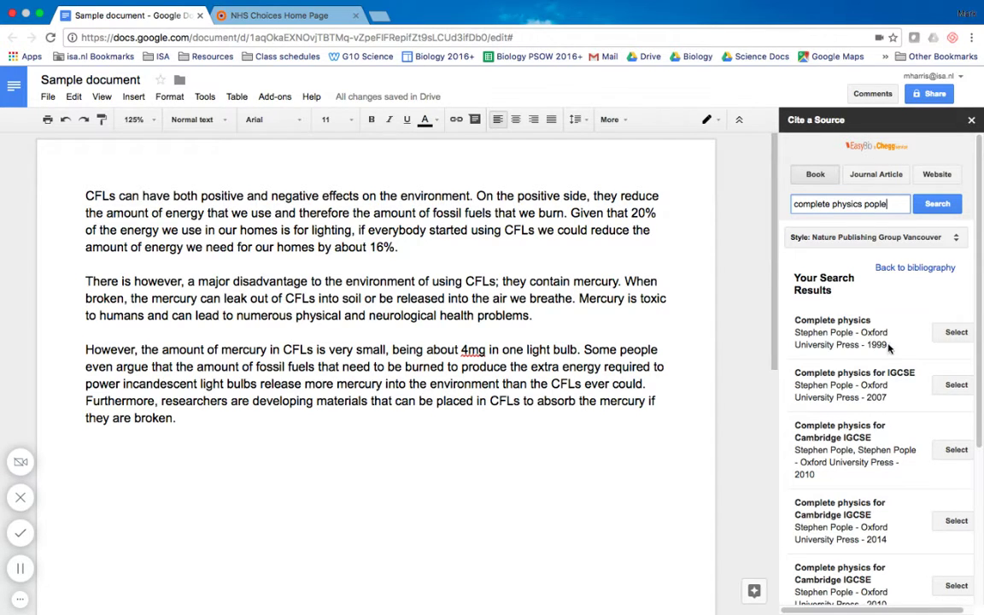
click(953, 333)
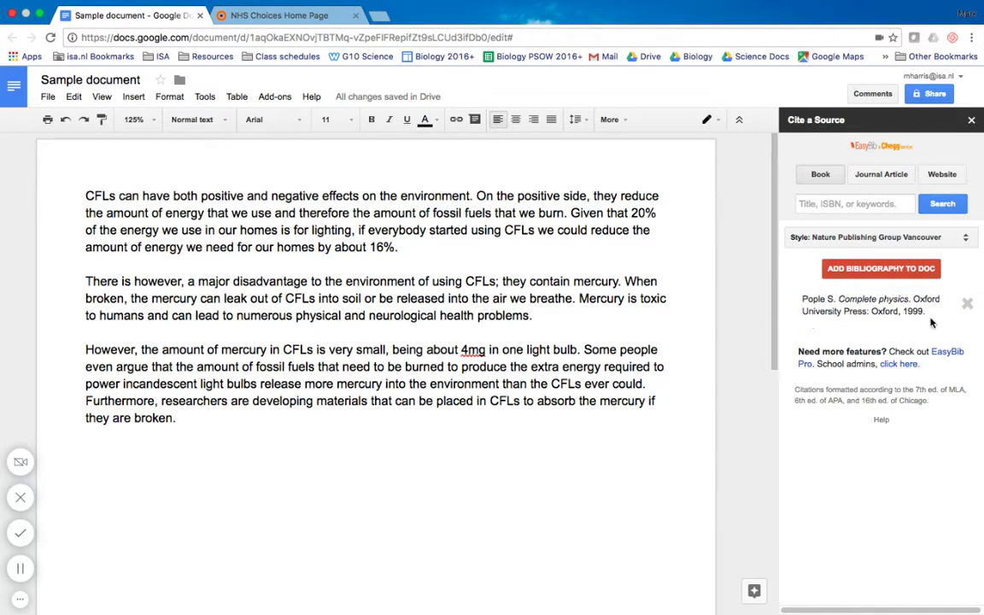
click(858, 204)
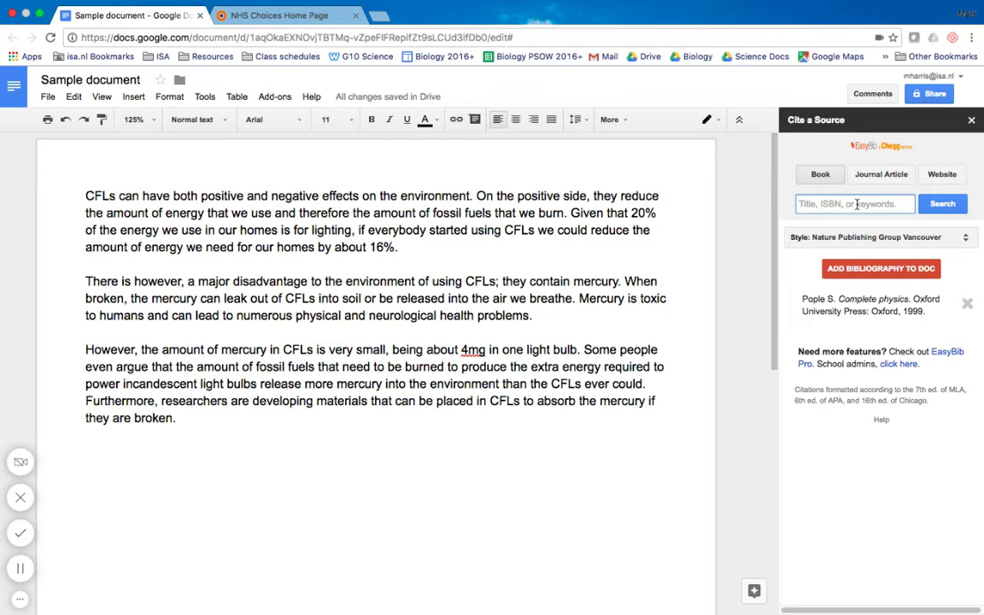
text(biology study guide)
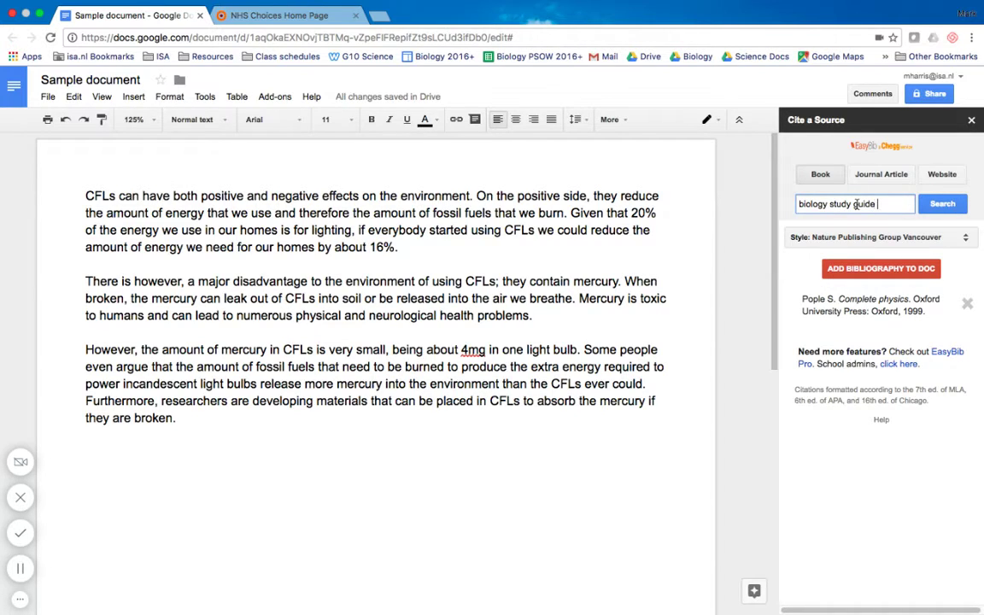
text( allott)
click(938, 208)
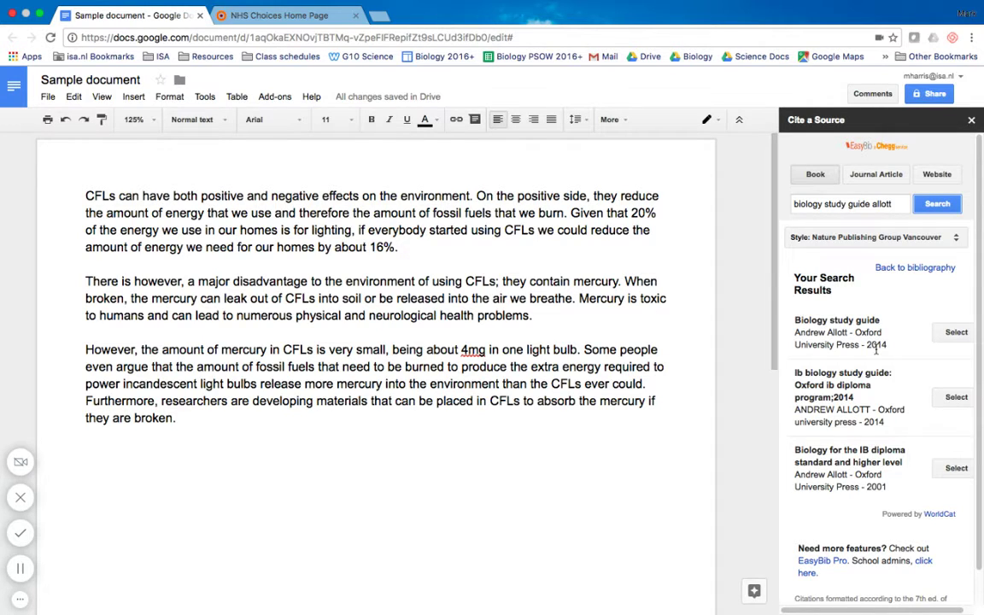
click(954, 333)
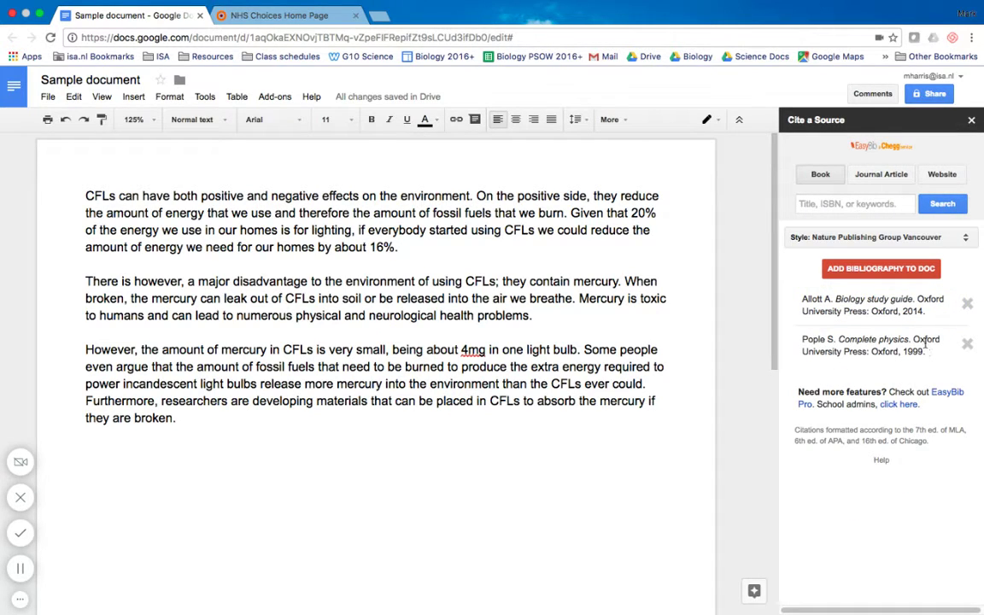
- Copy the NHS Choices Home Page address from its tab and add it as a website source
click(945, 176)
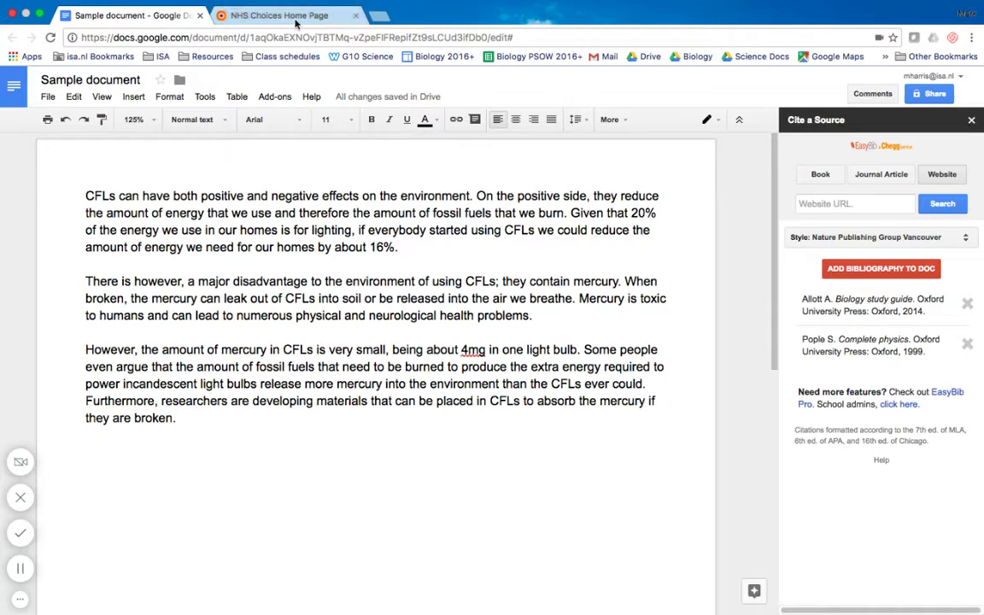
click(267, 18)
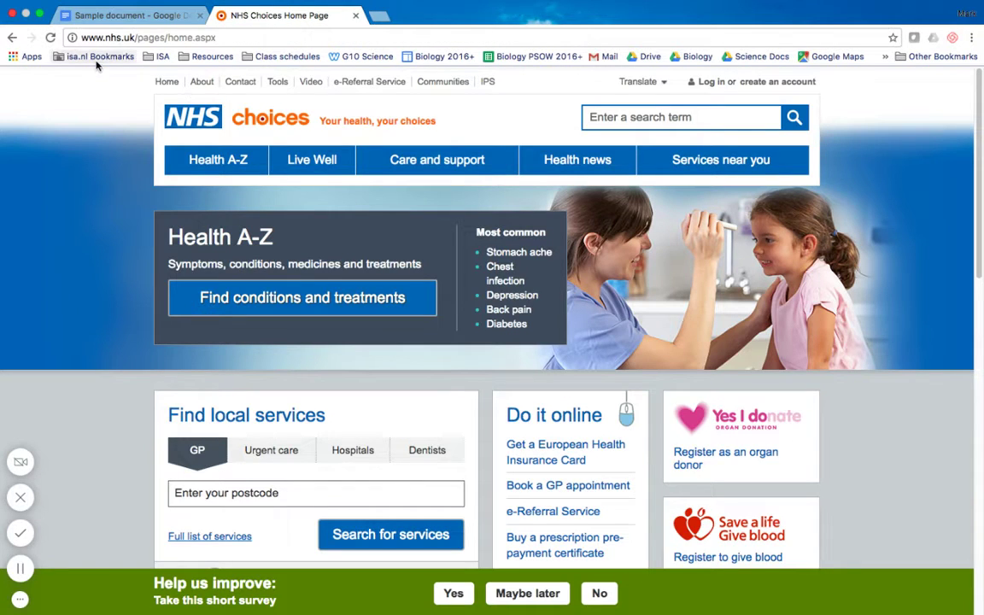
drag(81, 38, 260, 38)
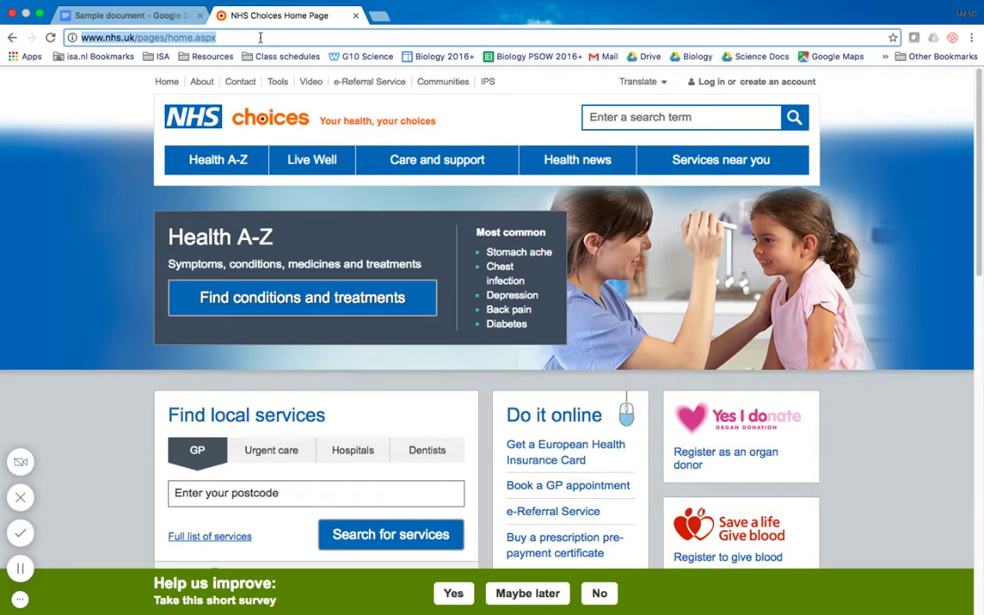
click(147, 16)
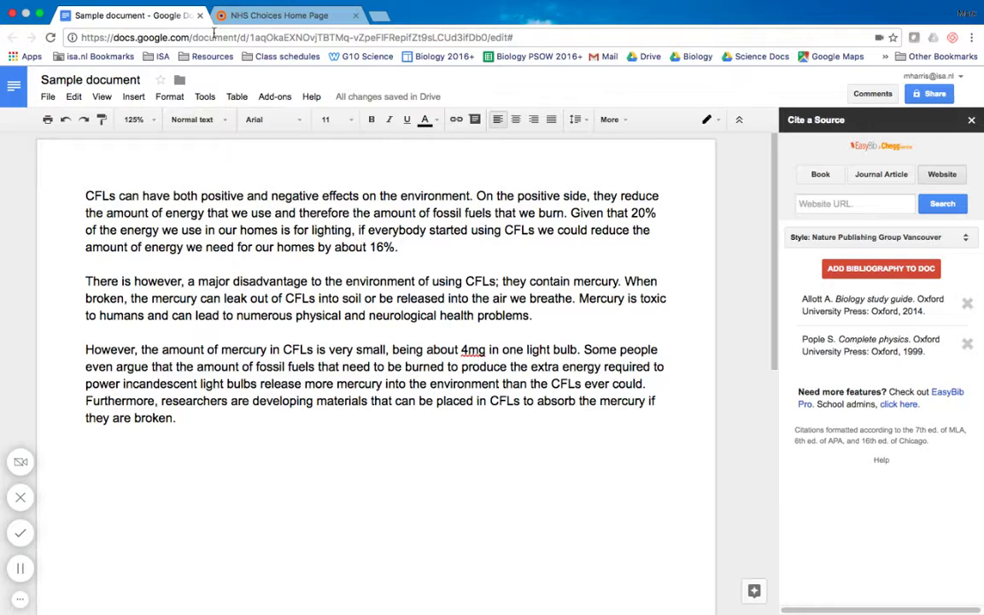
click(837, 205)
key(ctrl+v)
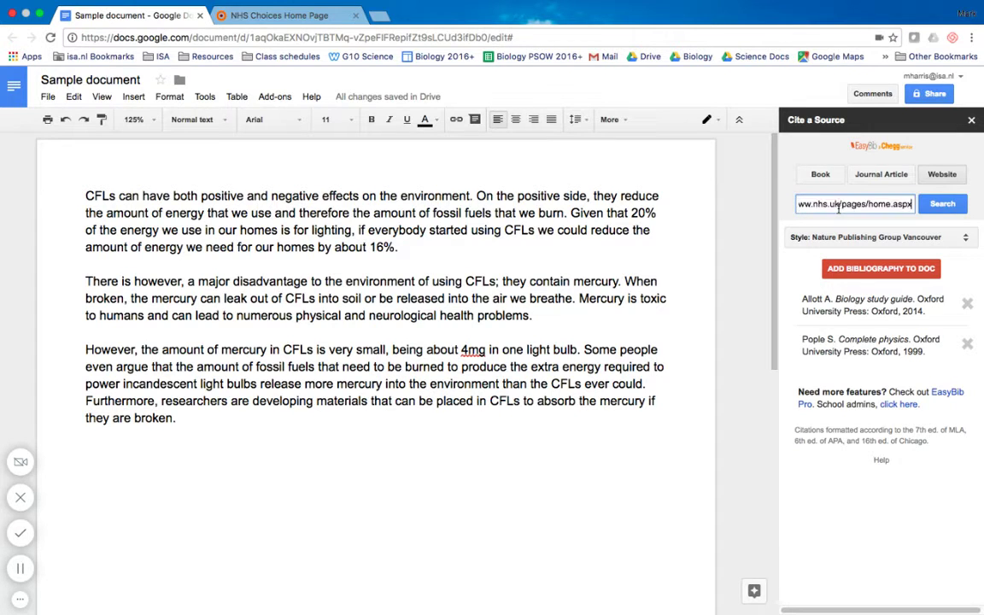
click(939, 207)
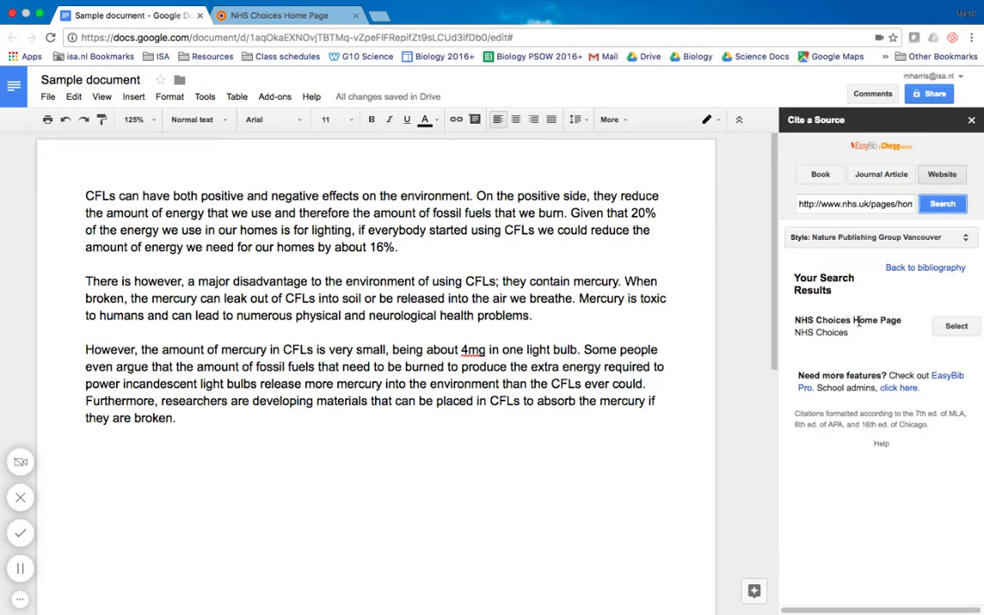
click(954, 327)
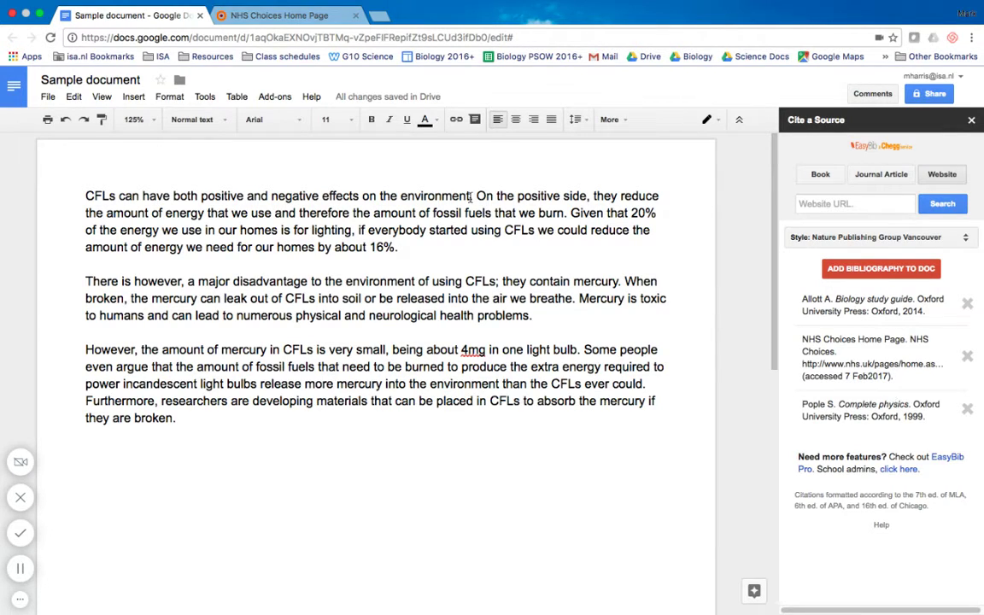
- Insert the EasyBib bibliography on a new line after the essay's last paragraph
click(475, 488)
key(Return)
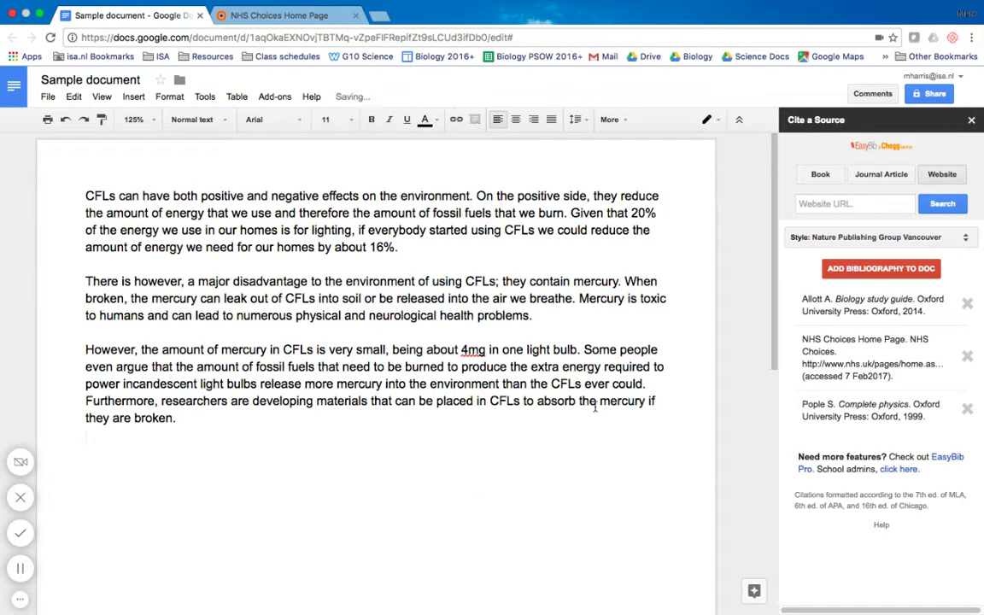
click(849, 270)
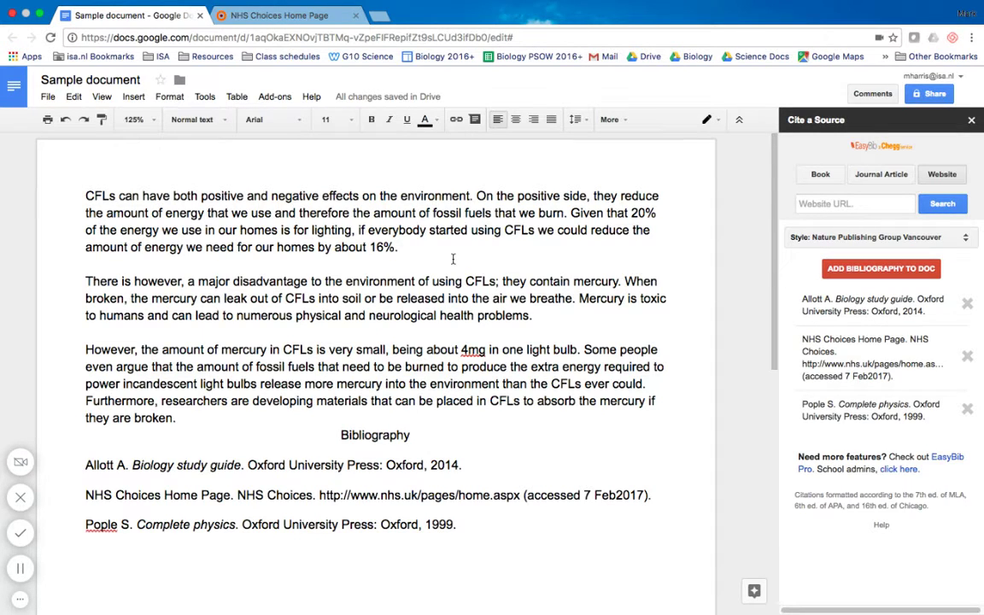
scroll(384, 327, down, 2)
- Add two blank lines above the Bibliography heading
click(384, 327)
key(Return)
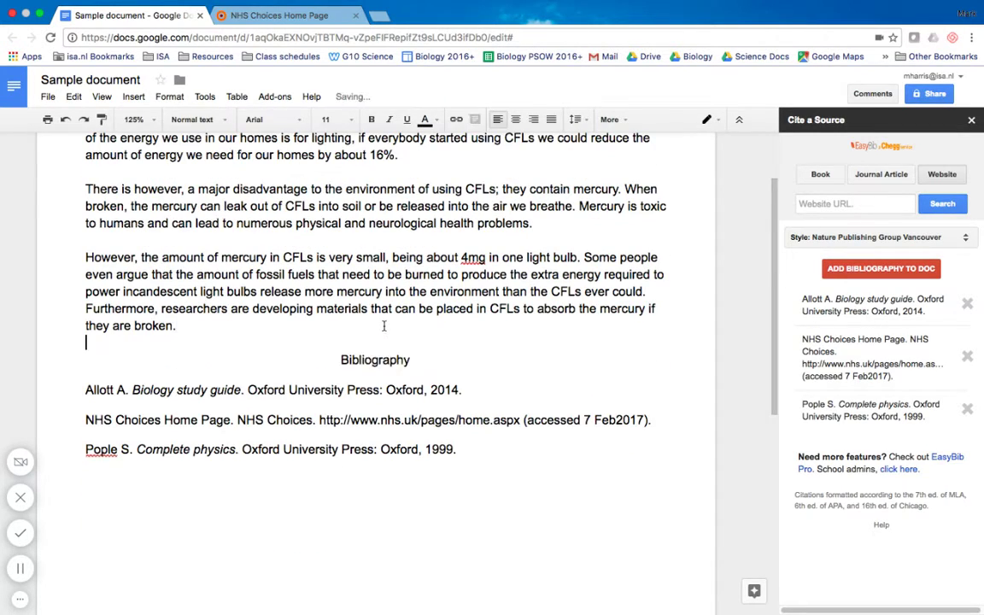
key(Return)
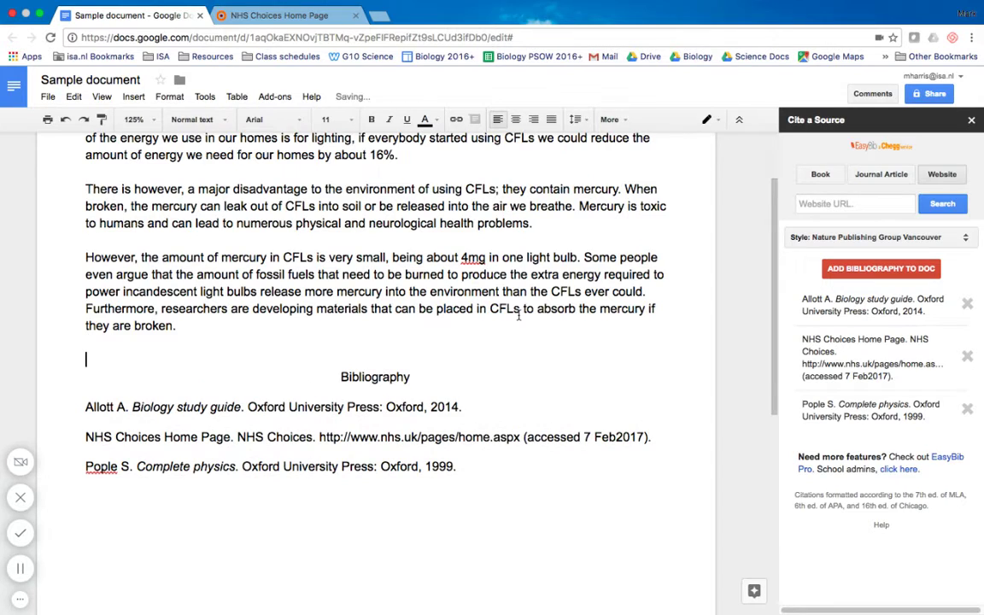
scroll(519, 316, up, 2)
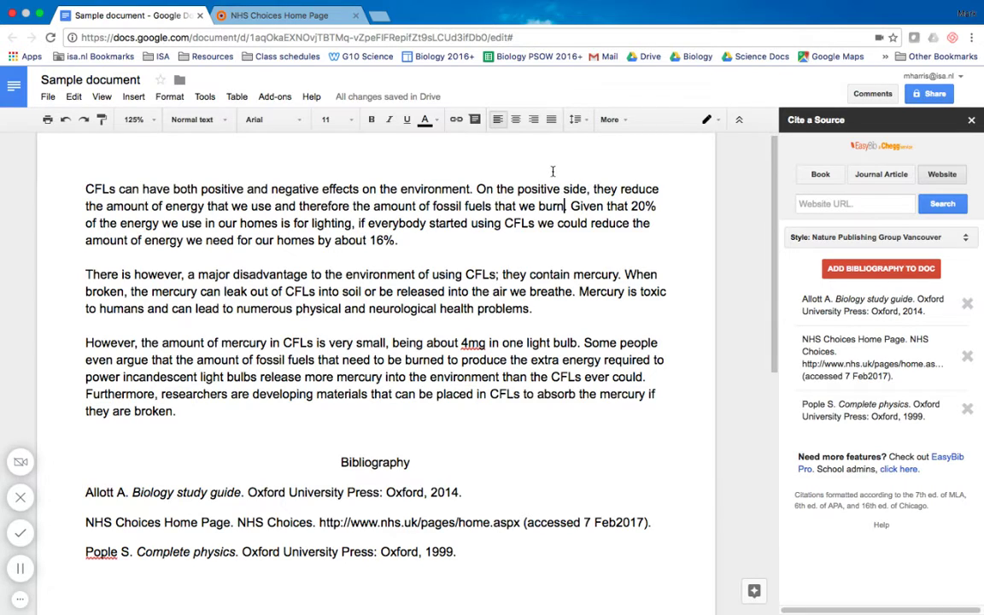
- Add a superscript 1 after 'burn' and a blank line before the Allott A. entry
text(1)
key(shift+Left)
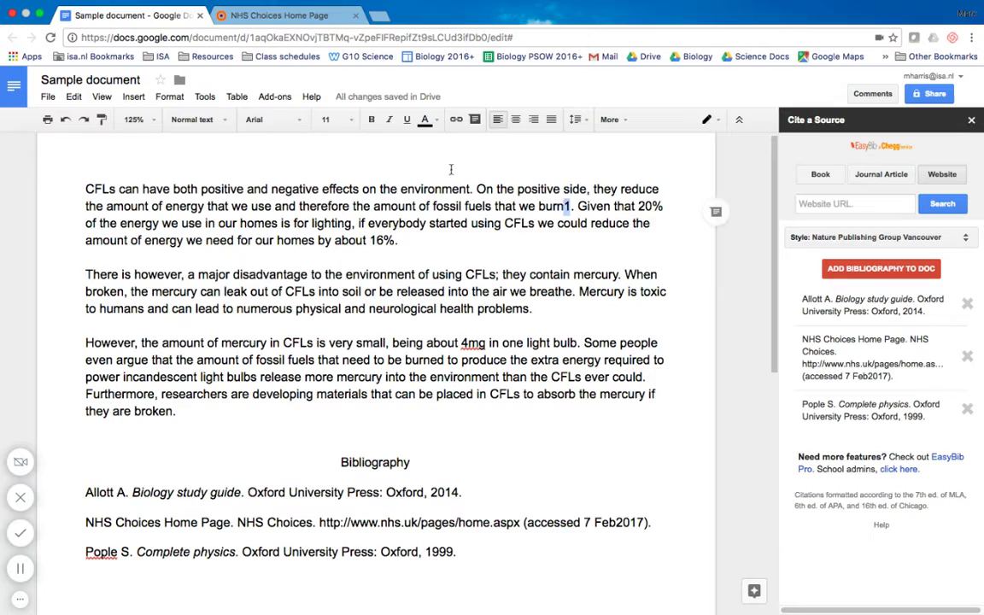
click(169, 96)
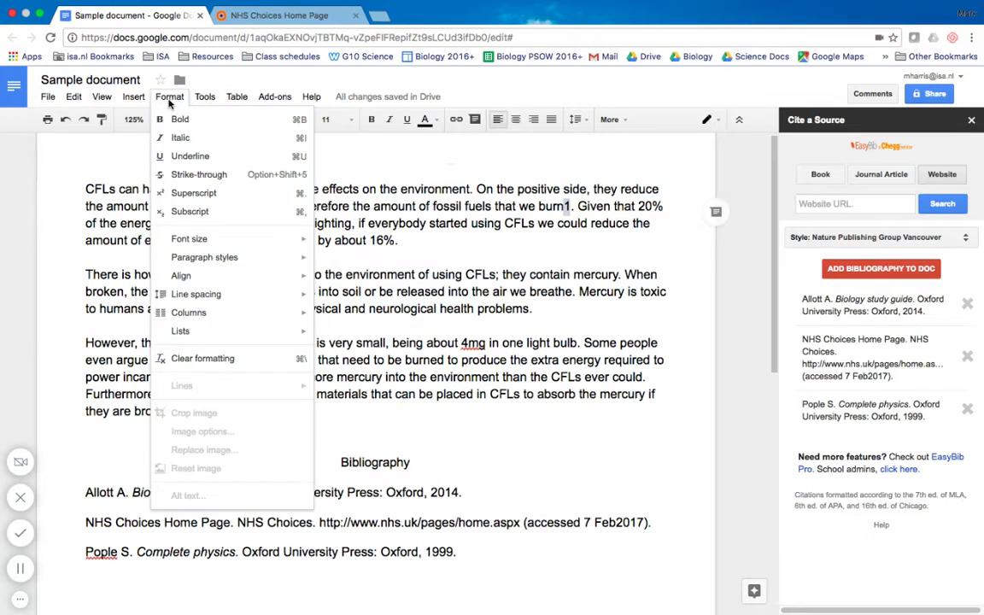
click(206, 193)
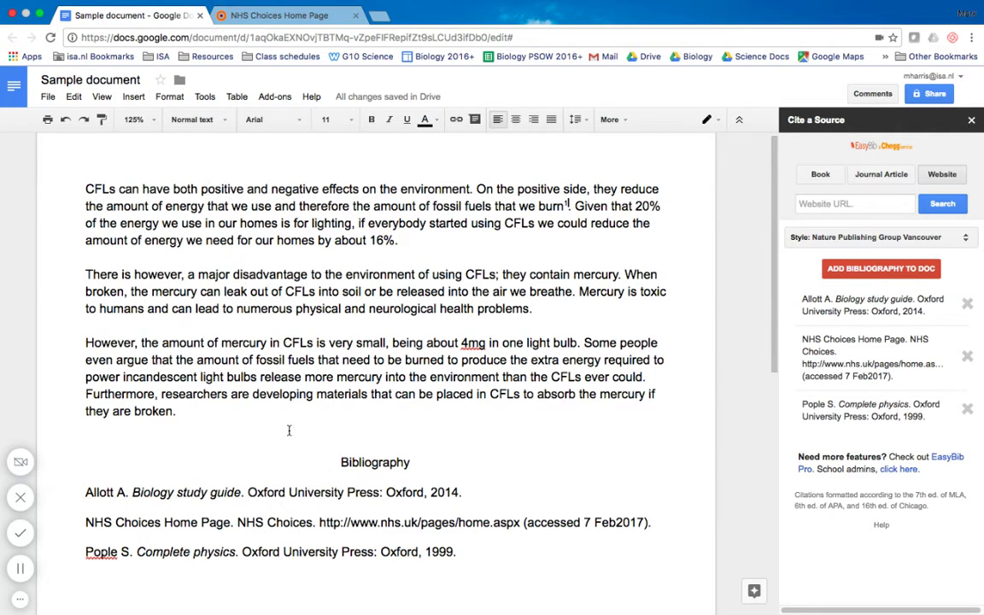
click(79, 491)
key(Return)
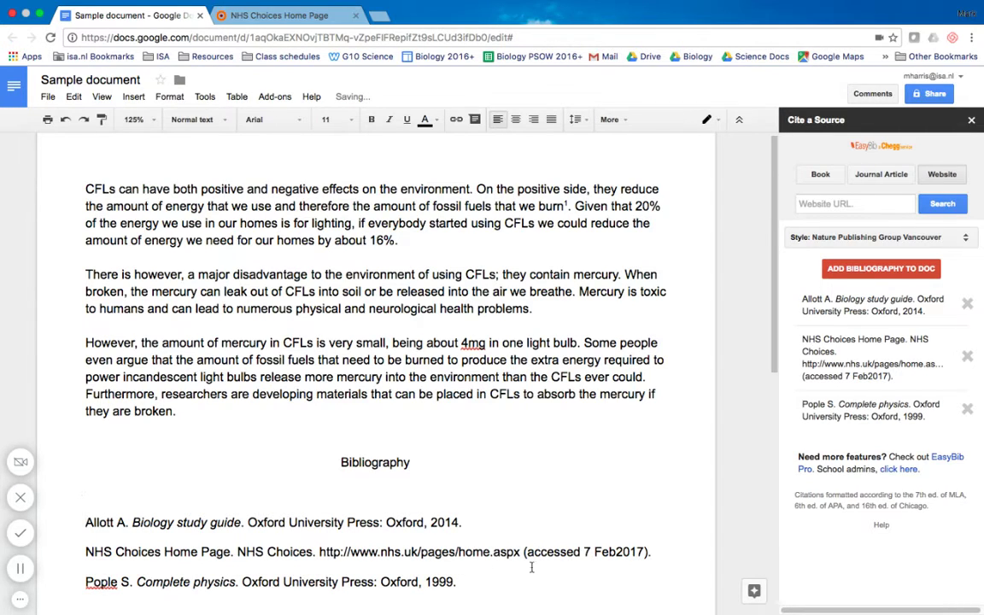
- Move the NHS Choices entry above Allott A. and make it numbered item 1
drag(651, 552, 99, 503)
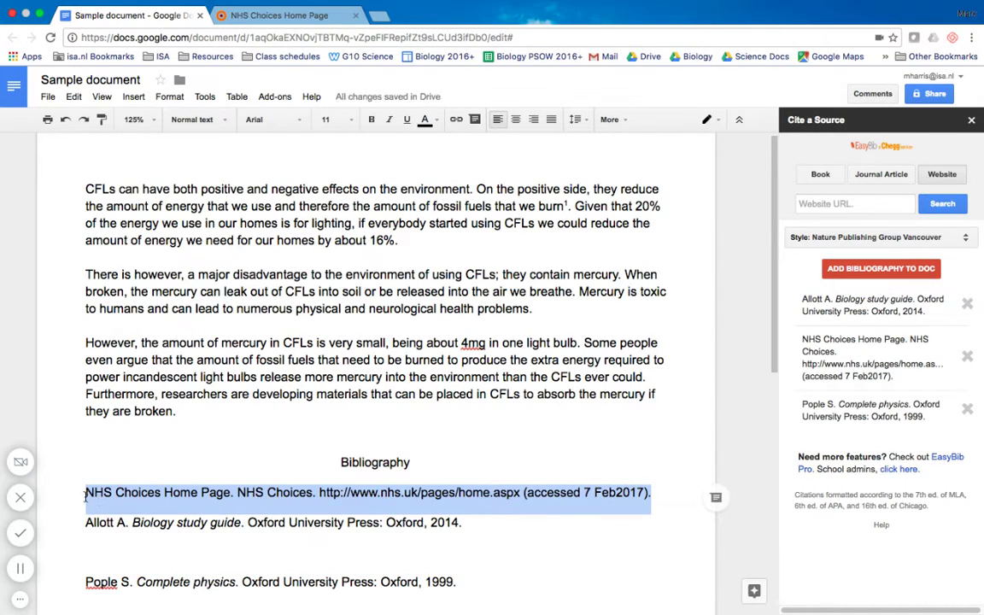
click(85, 492)
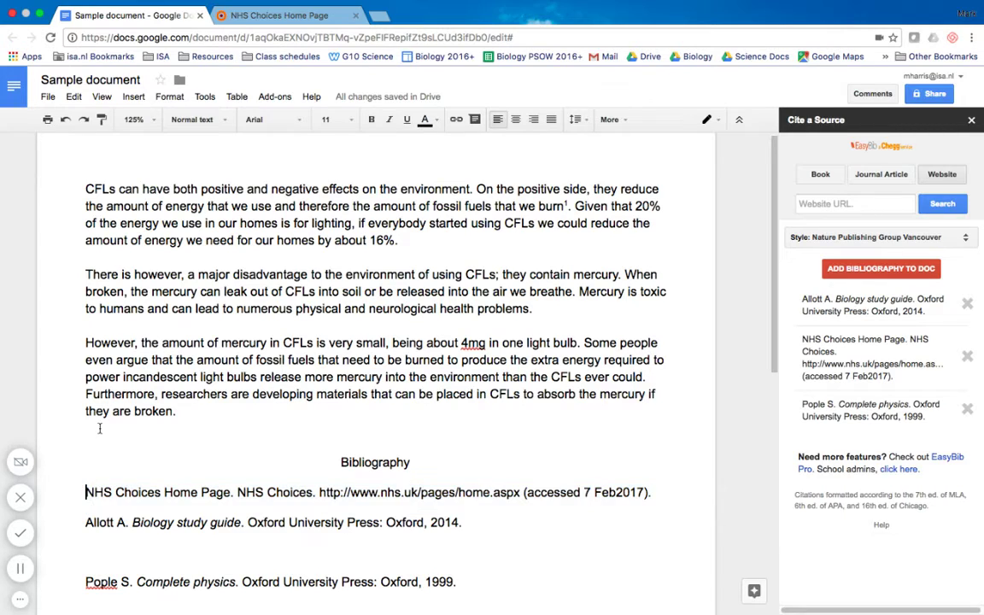
key(super+shift+7)
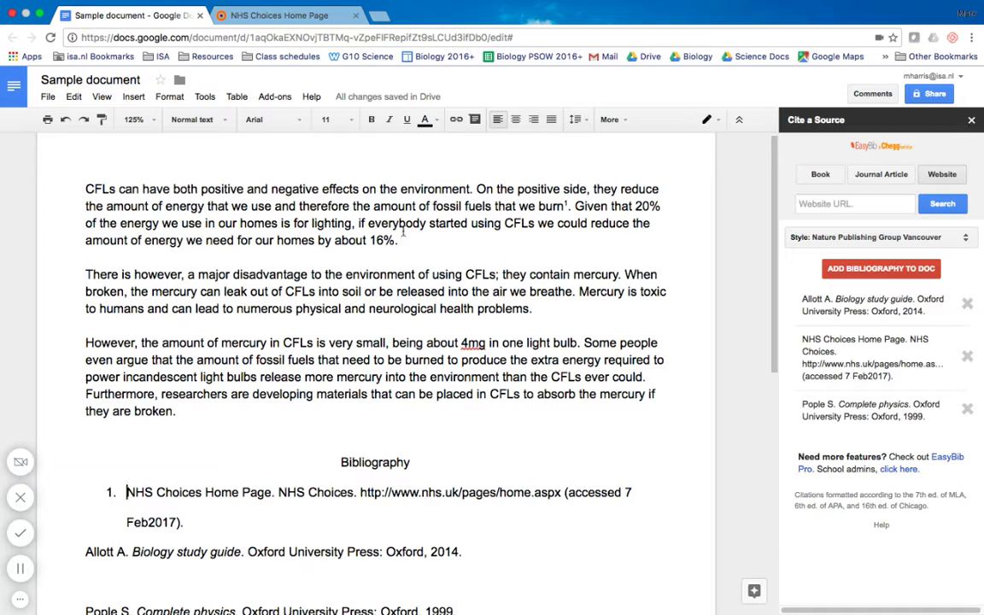
scroll(479, 228, down, 1)
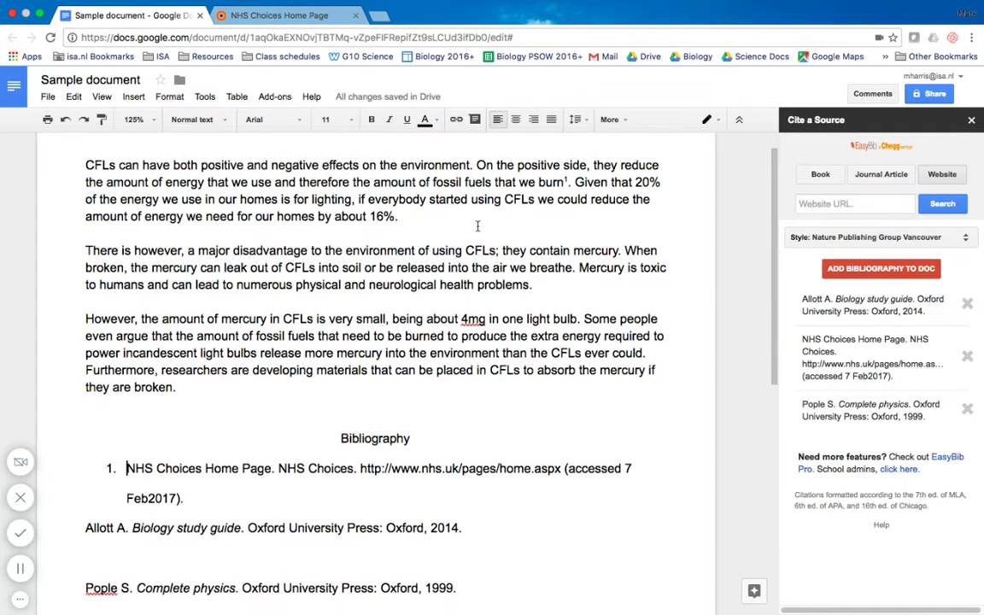
scroll(477, 225, down, 1)
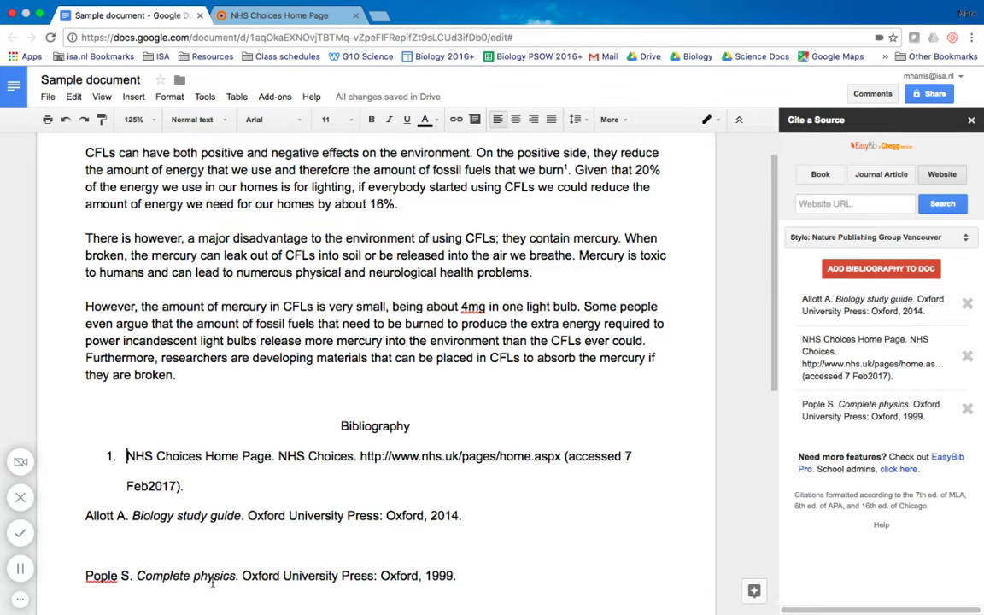
- Add superscript citation numbers 1,2 after '16%'
click(423, 205)
text(1,2)
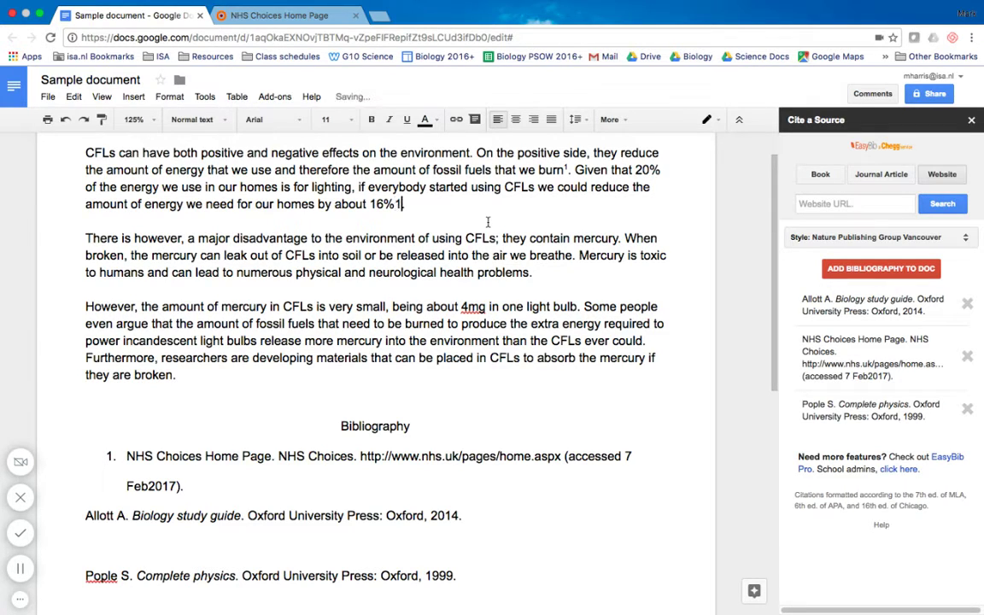
text(.)
drag(394, 204, 413, 203)
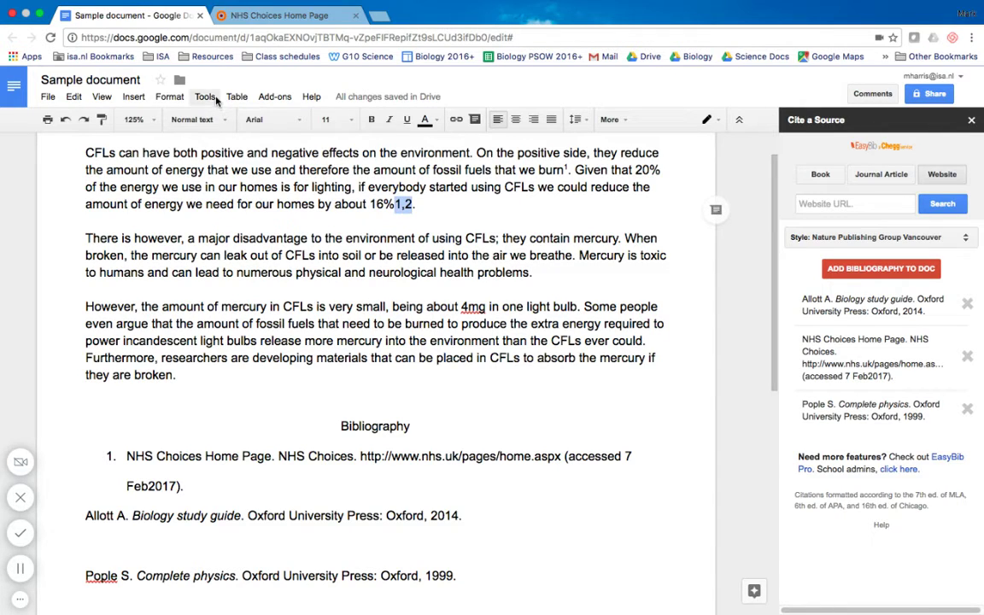
click(170, 97)
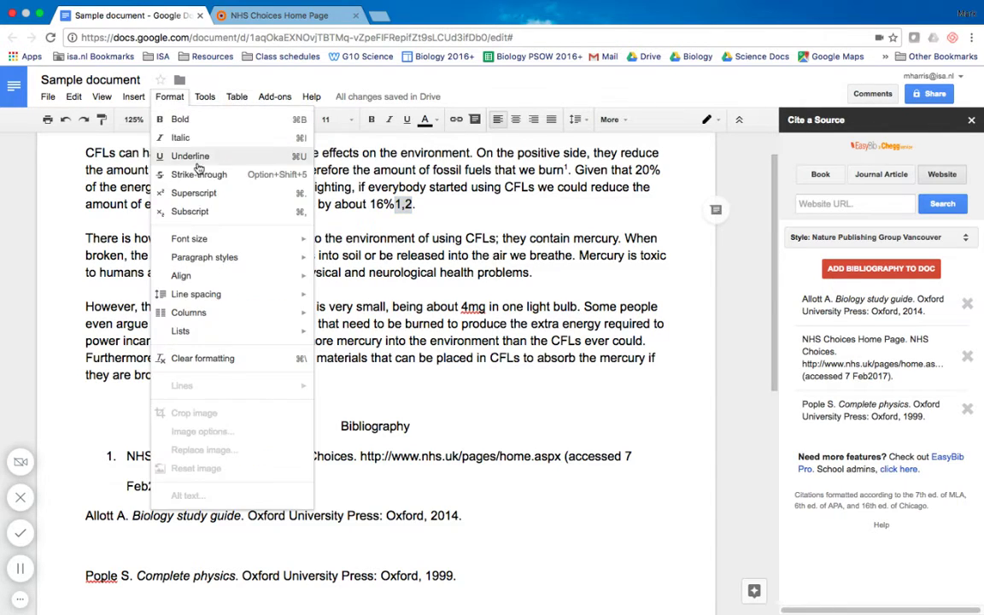
click(205, 188)
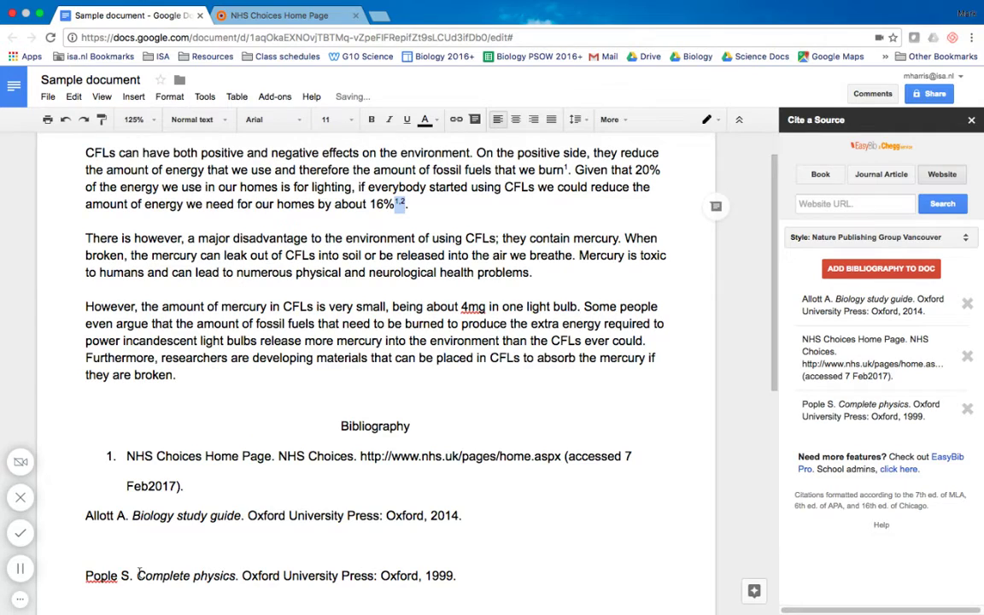
- Move the Pople S. Complete physics entry above Allott A. as numbered item 2
drag(84, 576, 468, 580)
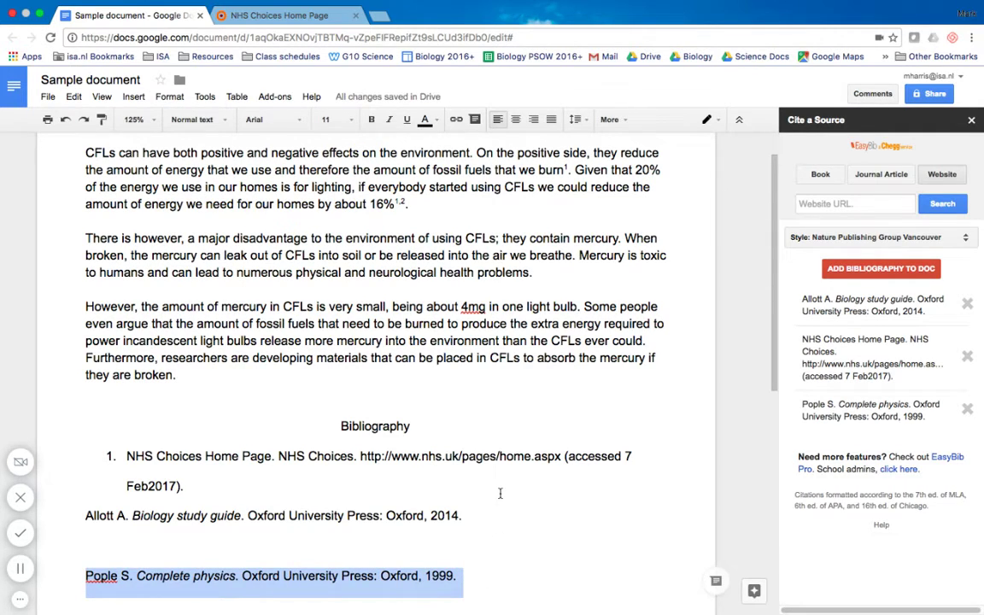
click(86, 516)
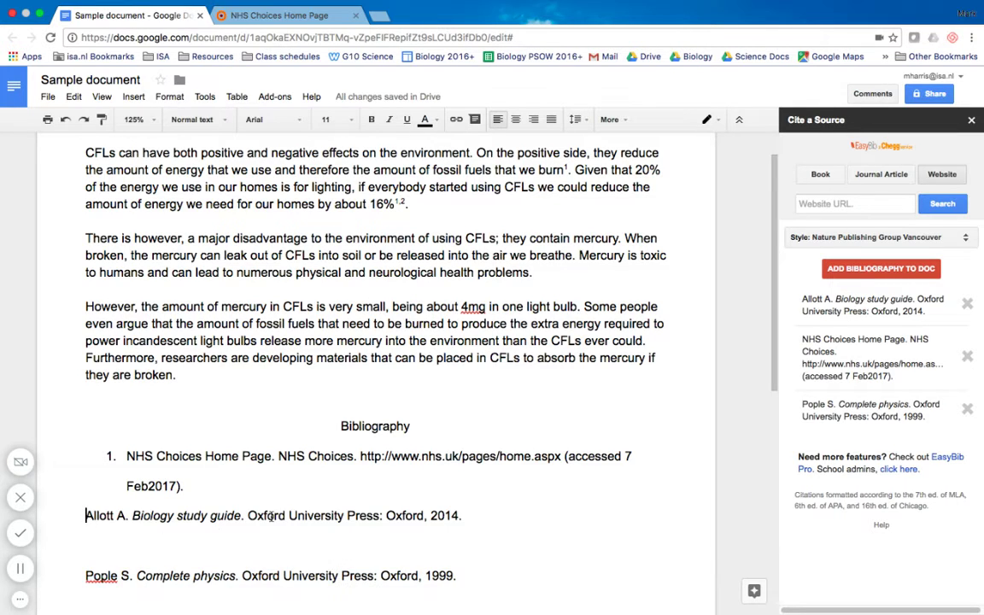
key(Return)
scroll(88, 608, down, 1)
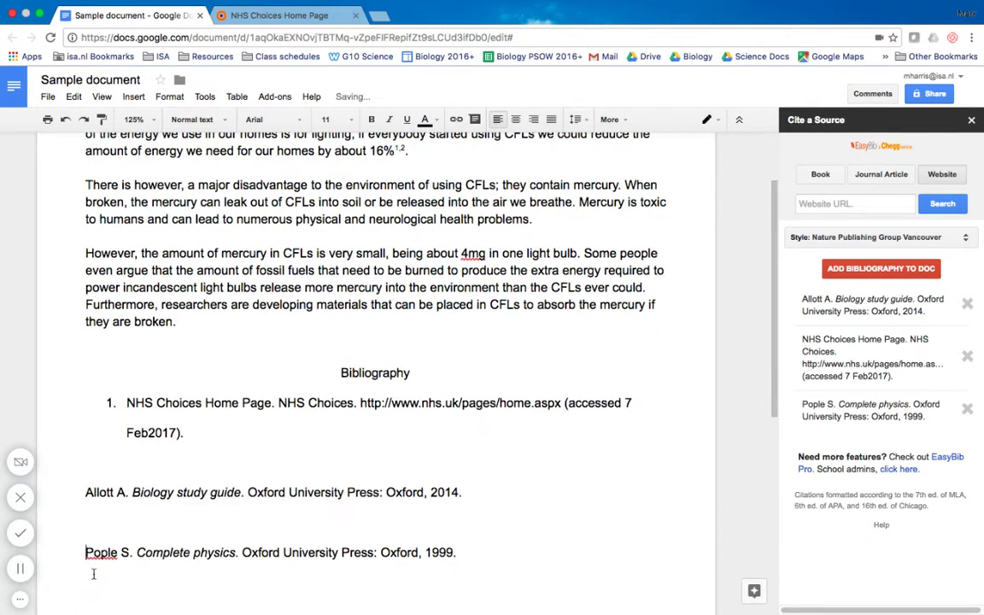
drag(85, 554, 464, 562)
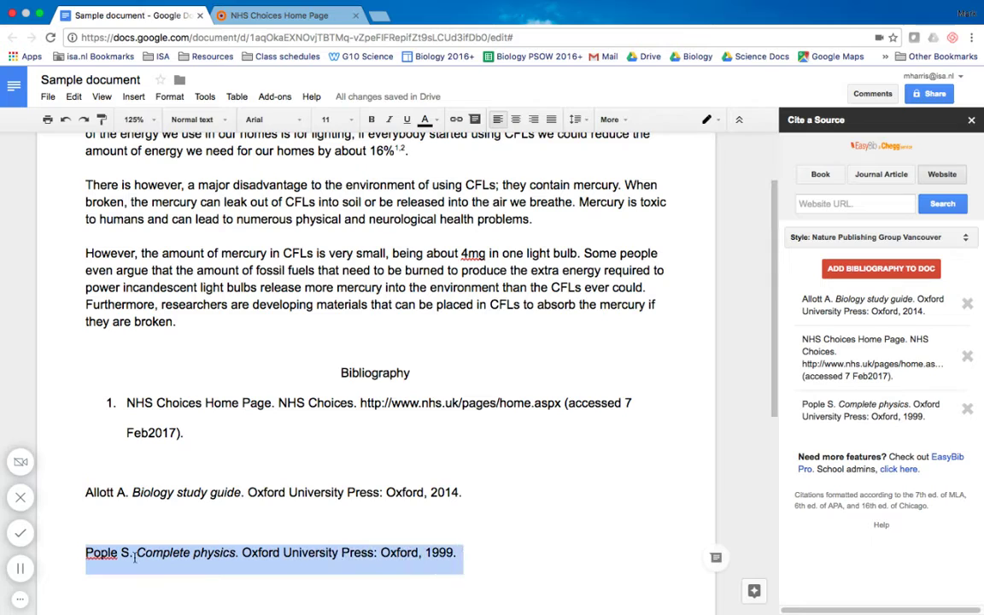
drag(126, 553, 107, 465)
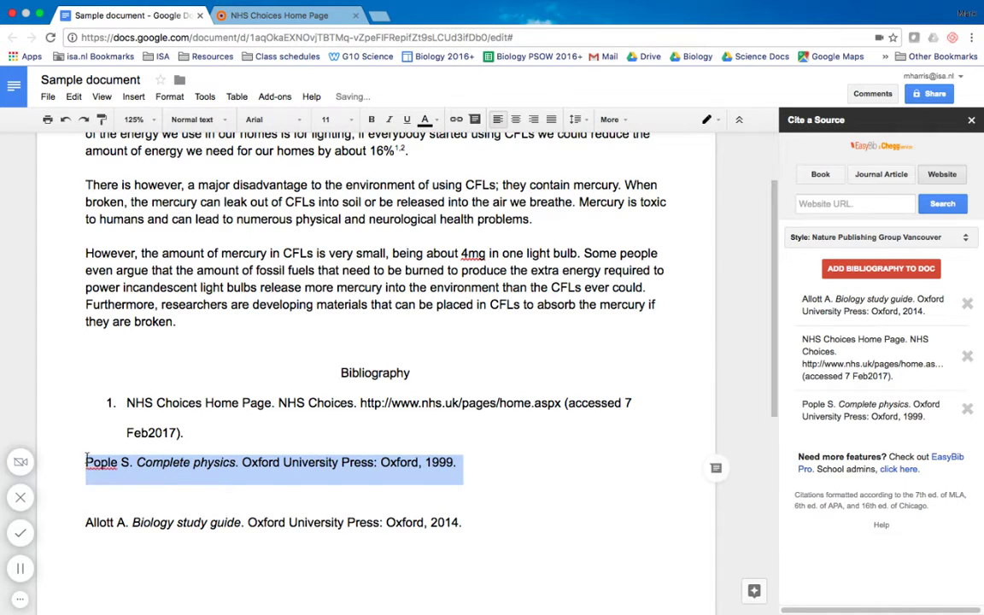
click(88, 462)
key(super+shift+7)
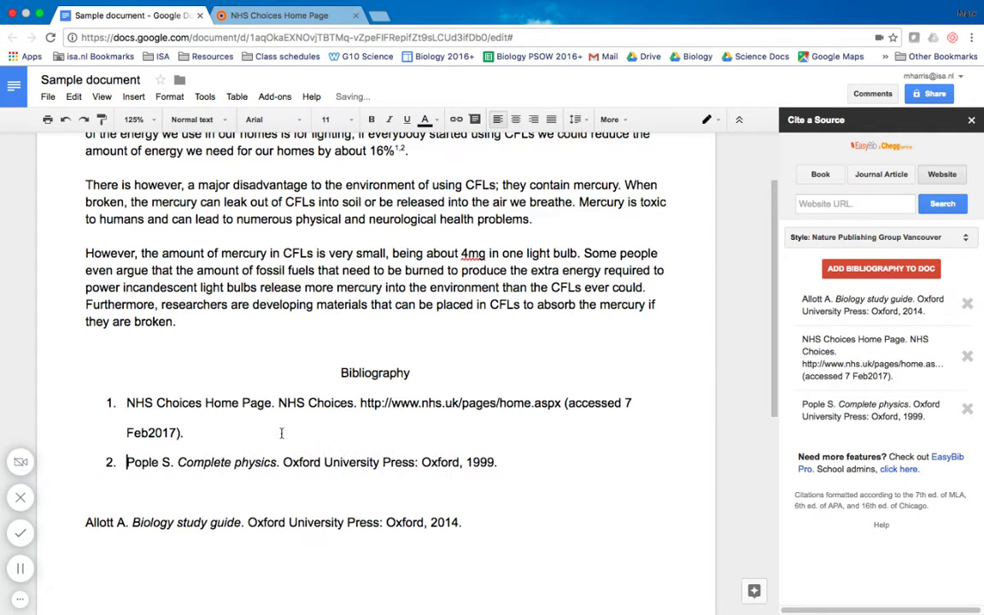
scroll(317, 376, up, 2)
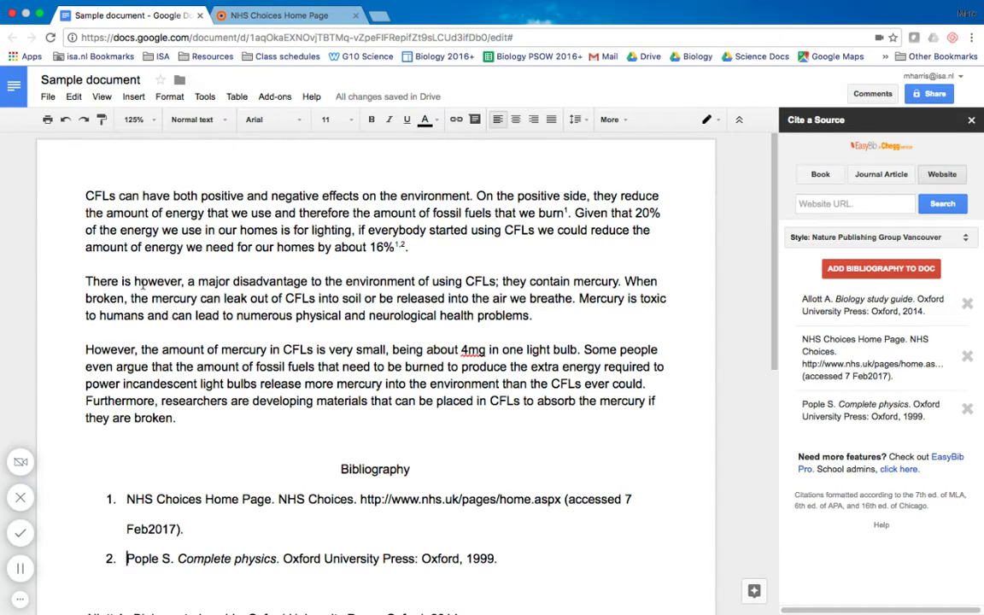
- Add a superscript 3 after 'mercury'
click(619, 282)
scroll(610, 231, down, 1)
scroll(609, 226, down, 1)
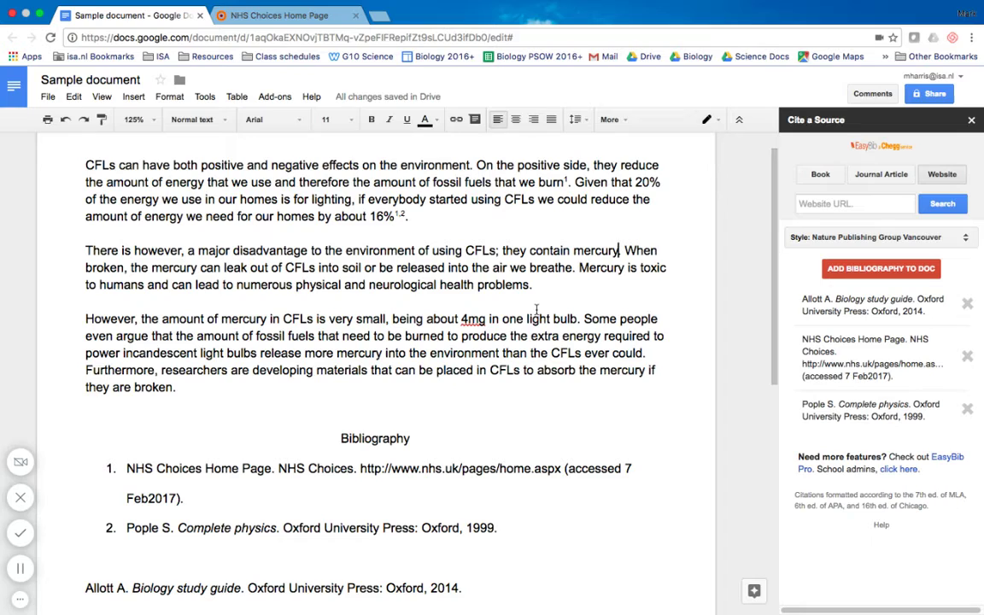
text(3)
key(shift+Left)
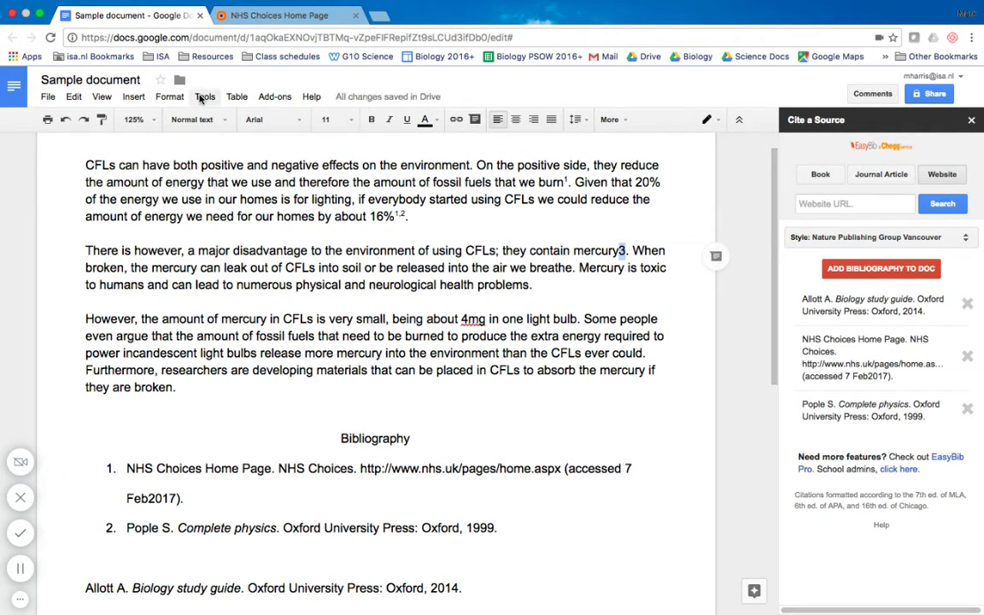
click(170, 97)
click(195, 193)
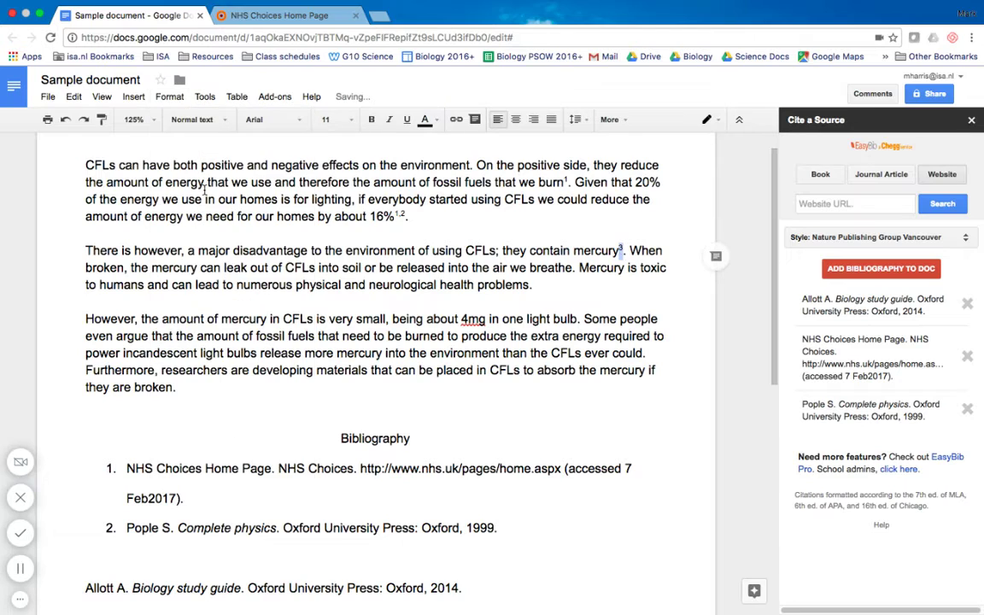
- Remove the blank line above Biology study guide and number it item 3
click(82, 587)
key(BackSpace)
key(ctrl+shift+7)
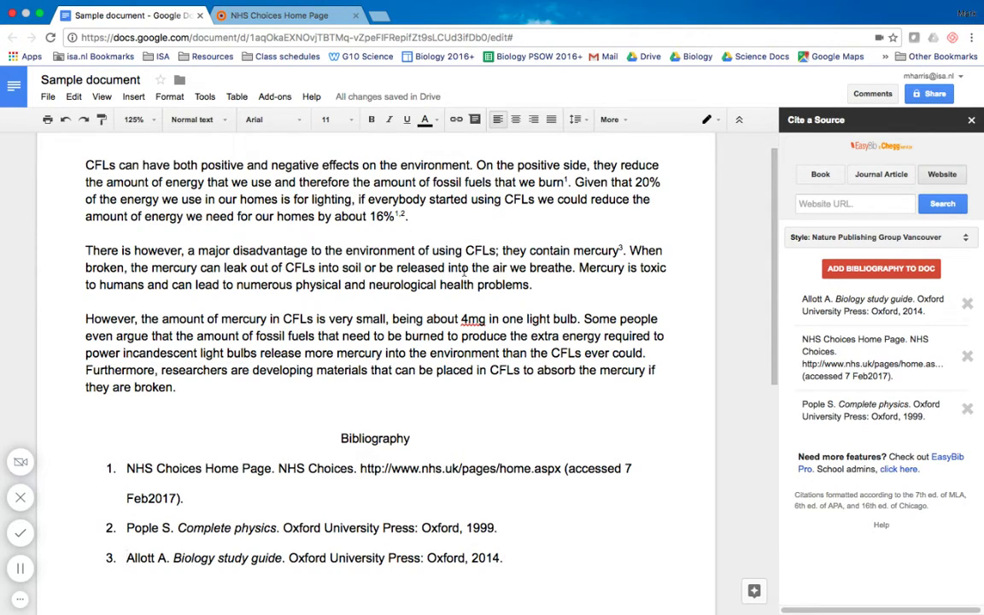
- Remove the extra space after 'breathe' and add a superscript 1 there
click(576, 268)
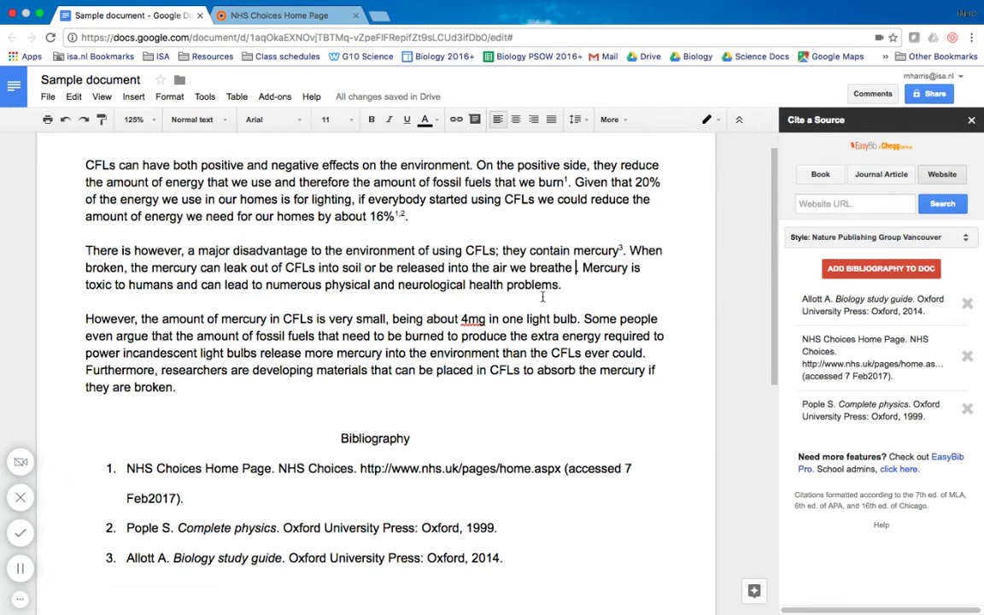
key(BackSpace)
text(1)
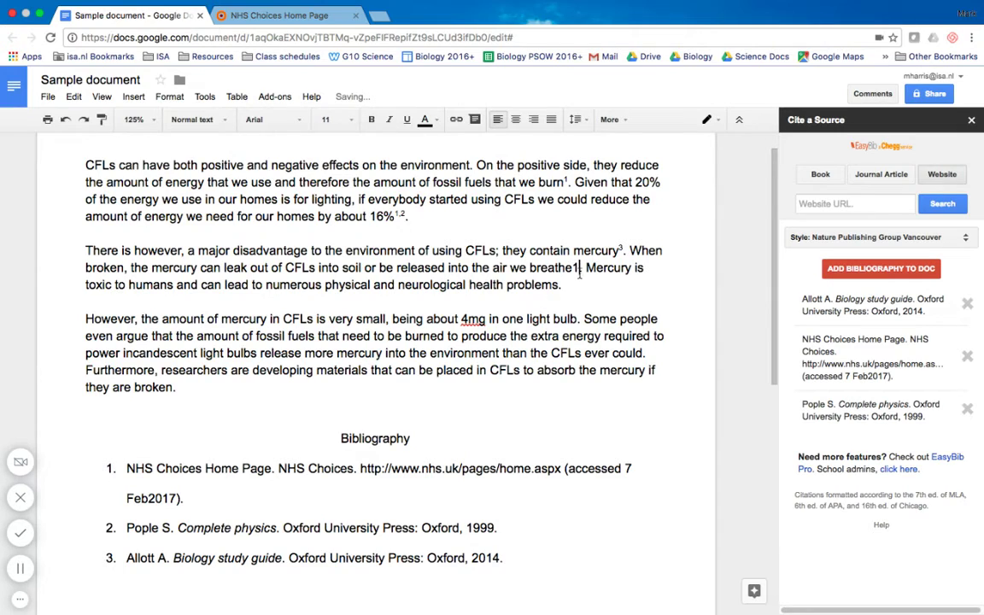
key(shift+Left)
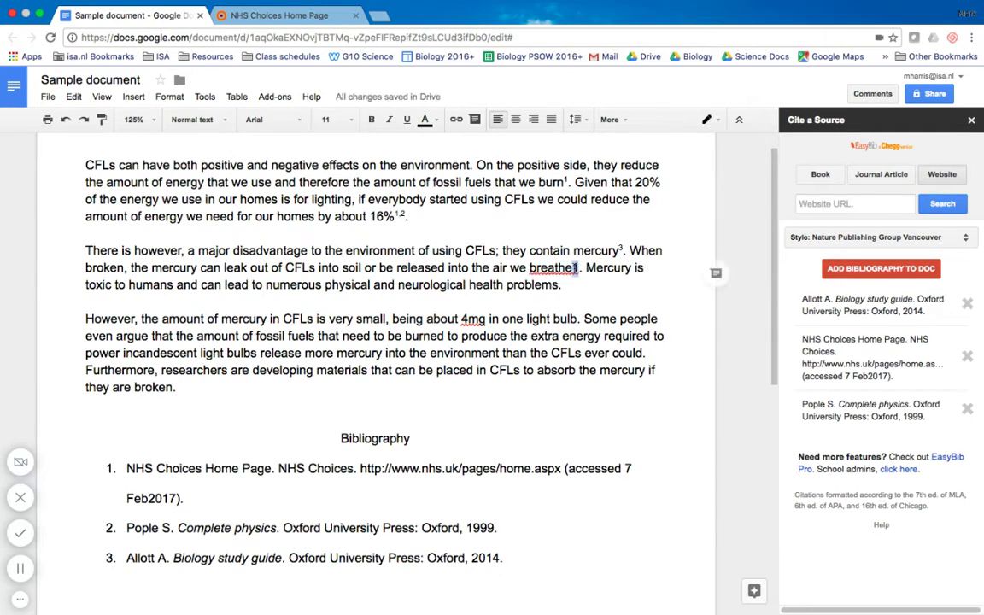
click(169, 97)
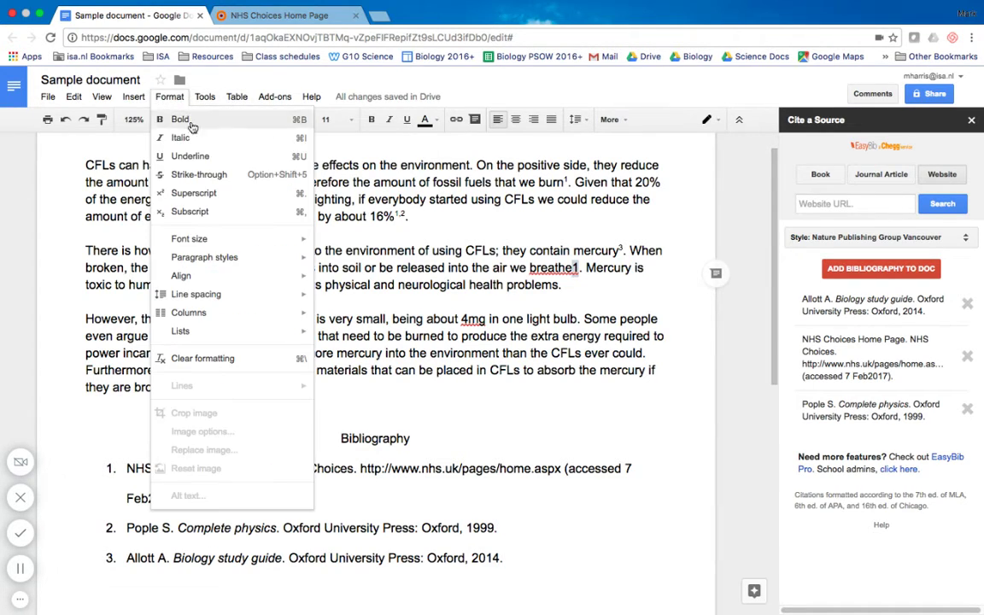
click(195, 188)
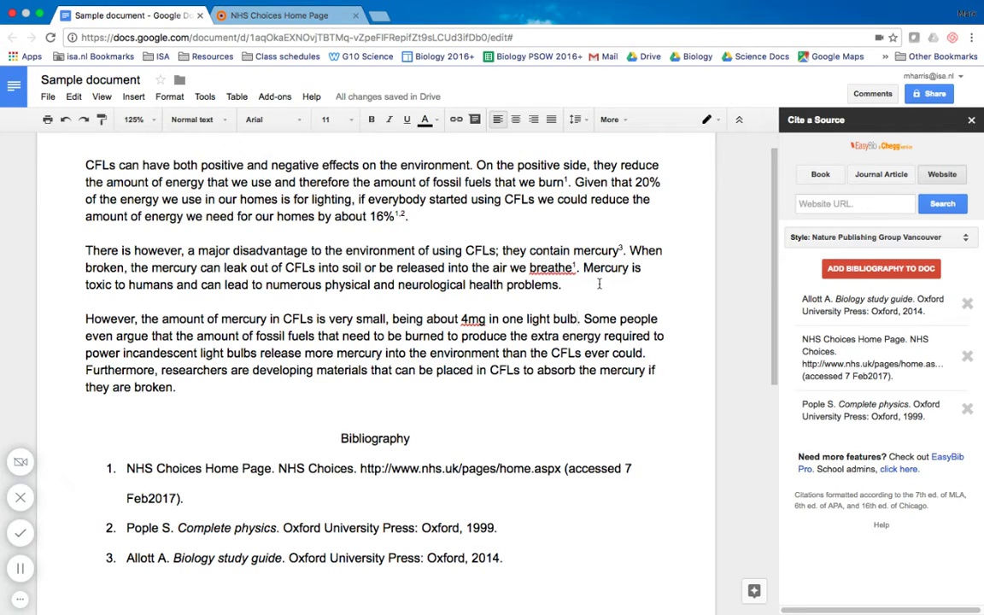
- Add superscript citation numbers 1,2,3 after 'bulb'
text(1)
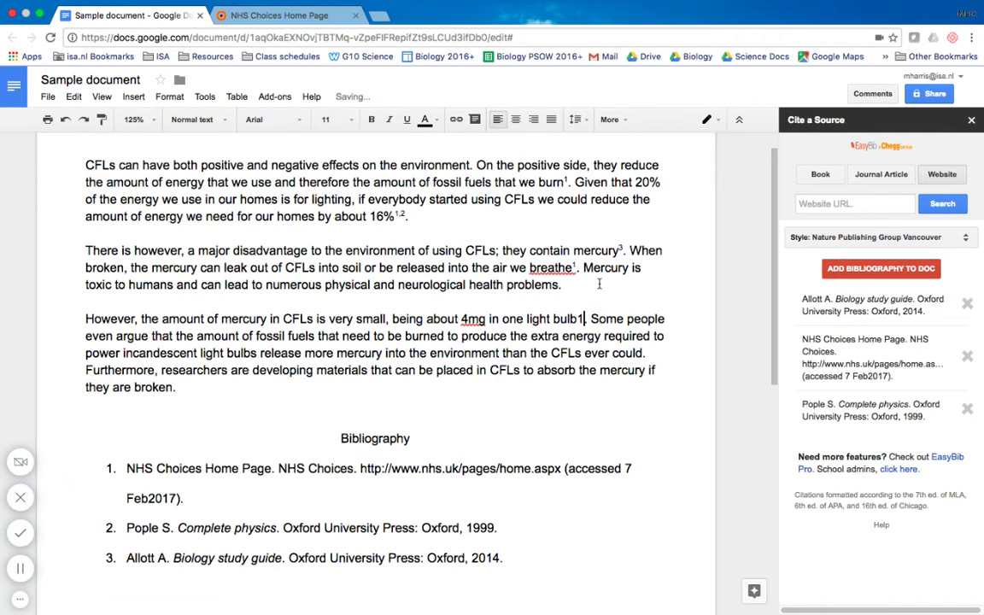
text(,2,3)
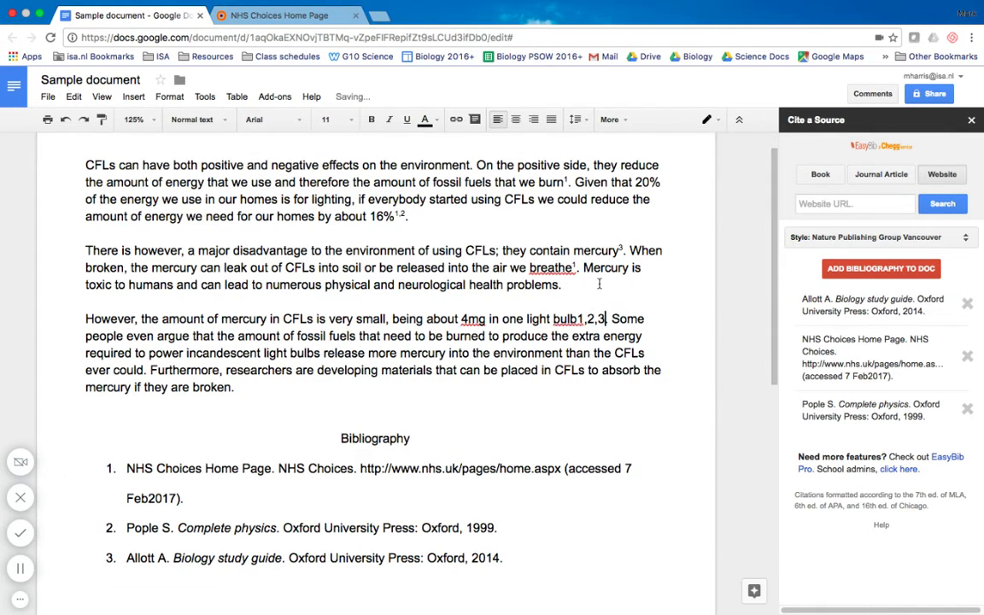
key(shift+Left)
key(shift+Left)
key(shift+Left)
key(shift+Left)
key(shift+Left)
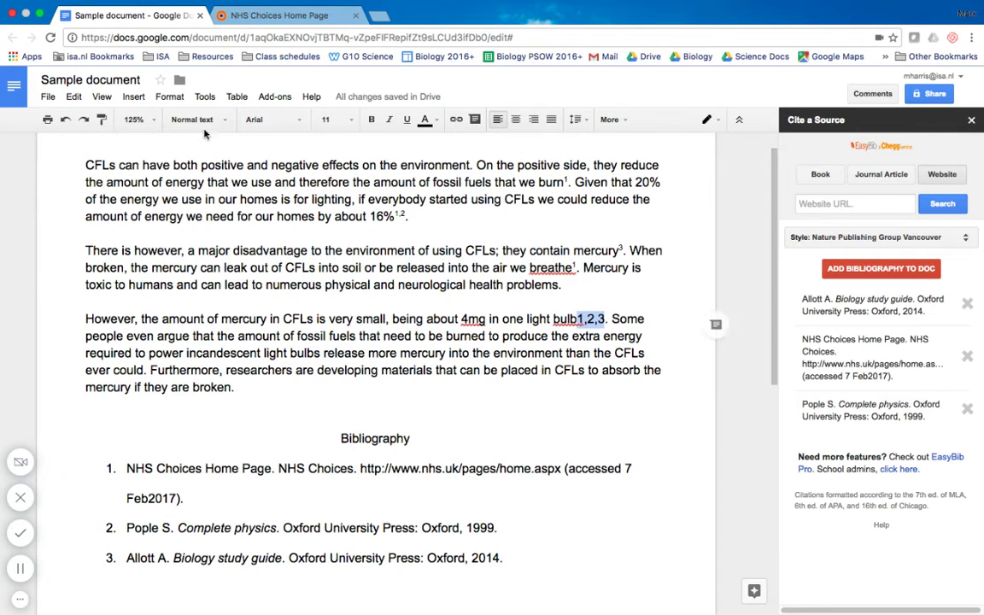
click(169, 97)
click(205, 192)
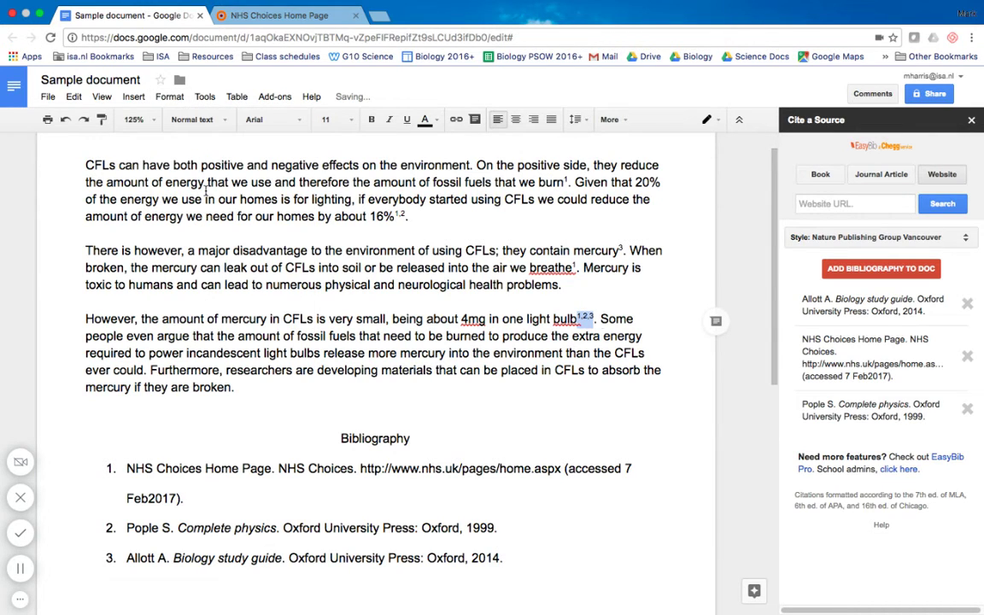
click(545, 400)
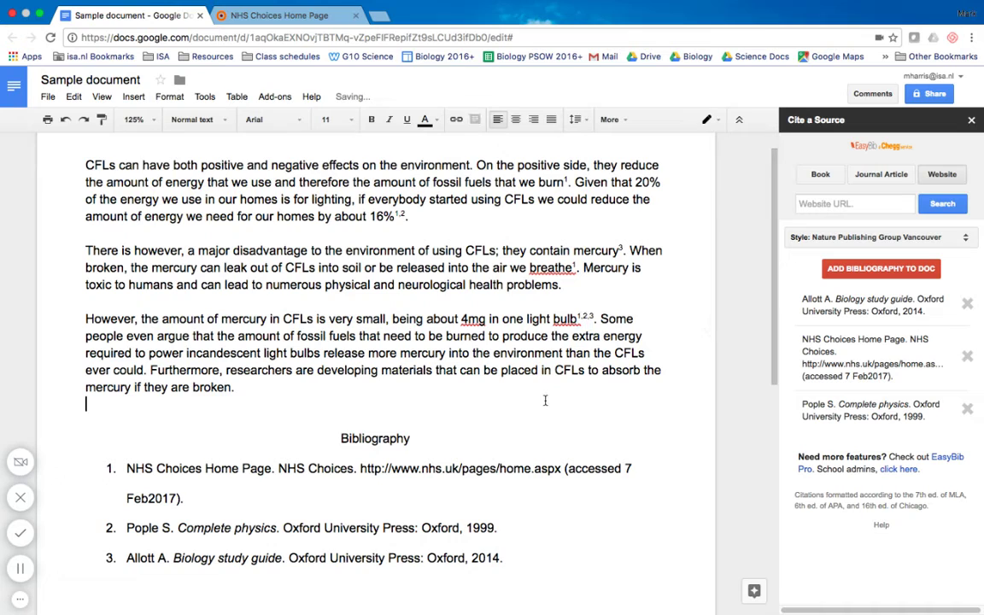
scroll(545, 400, down, 1)
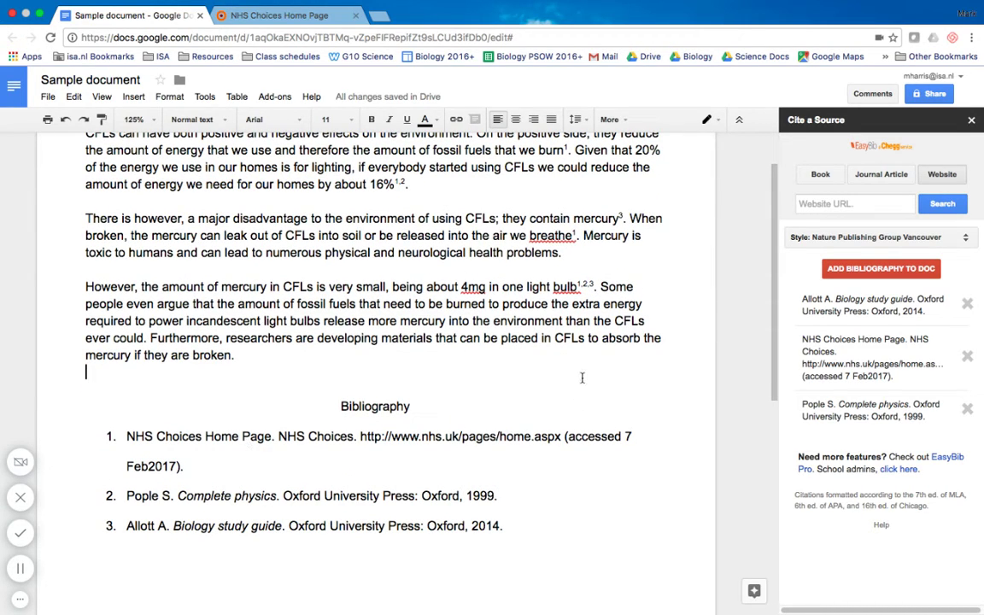
scroll(582, 377, up, 1)
scroll(581, 376, down, 5)
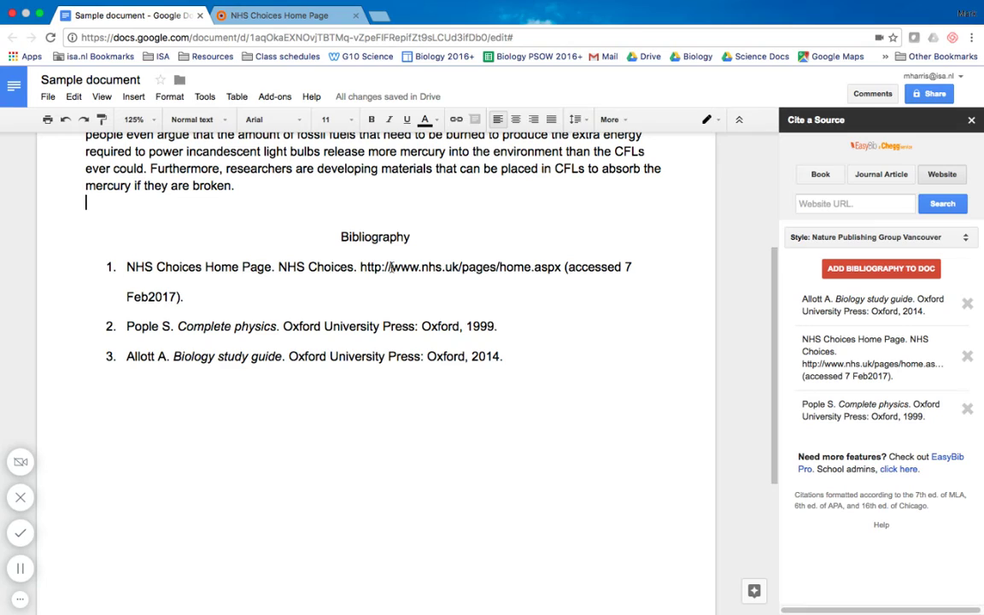
drag(422, 267, 360, 268)
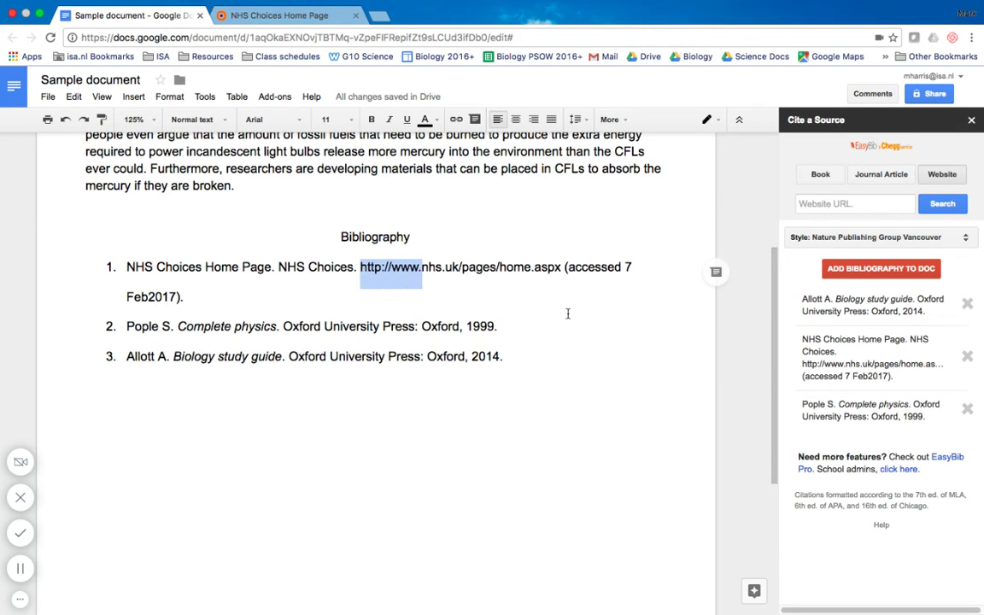
key(BackSpace)
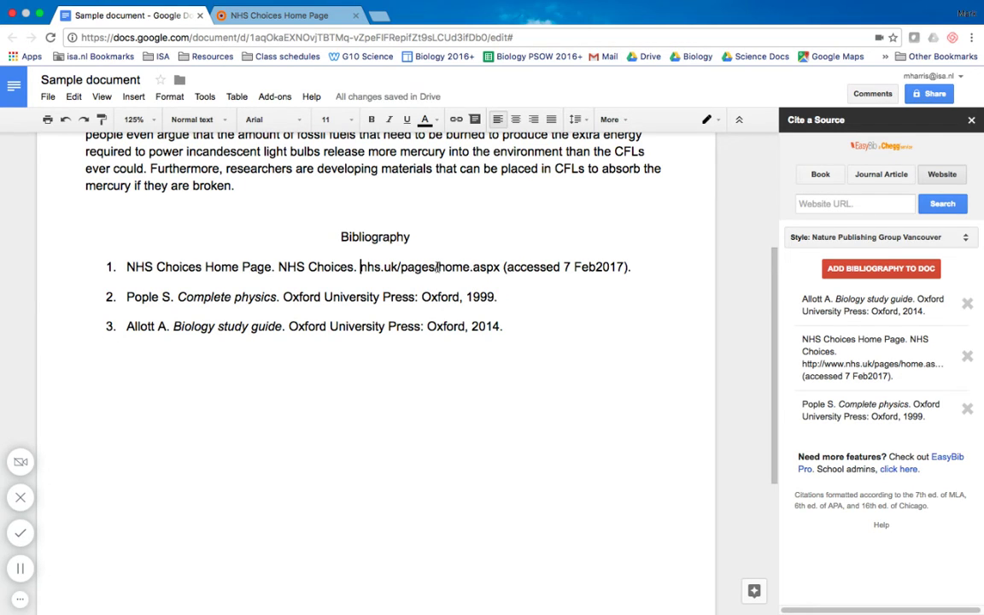
drag(473, 267, 497, 268)
key(BackSpace)
key(BackSpace)
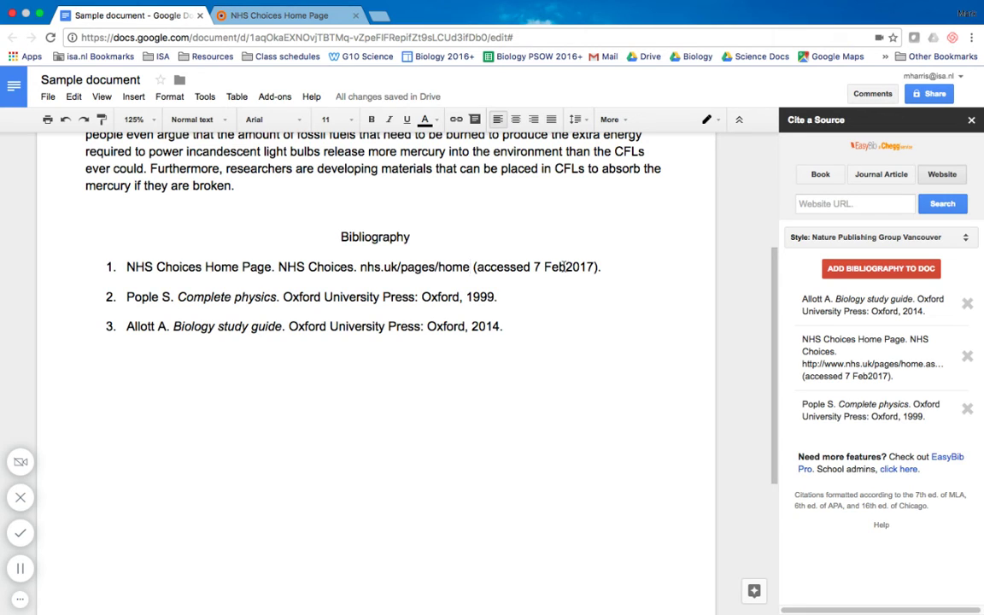
click(566, 266)
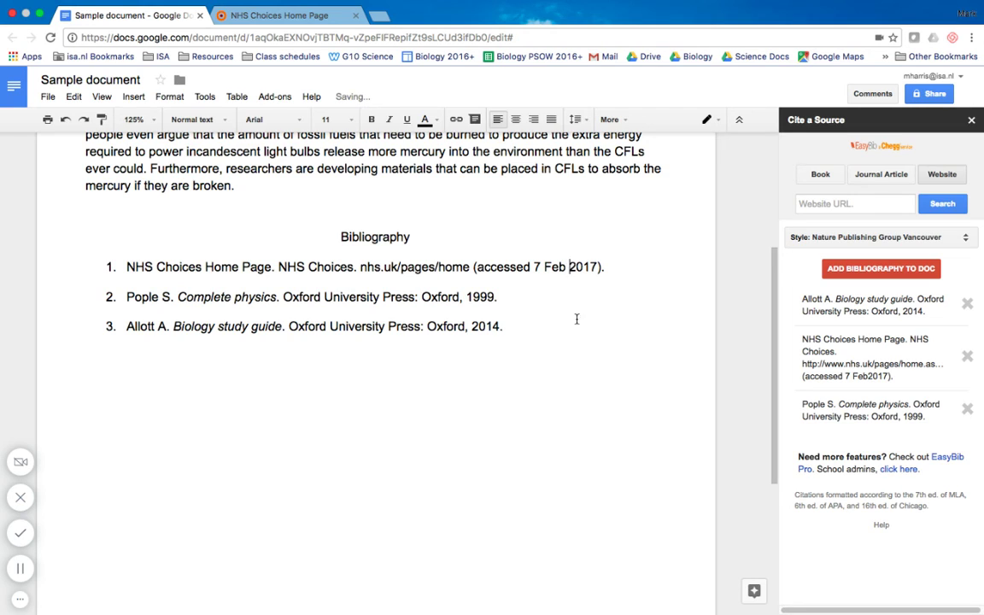
scroll(569, 340, up, 1)
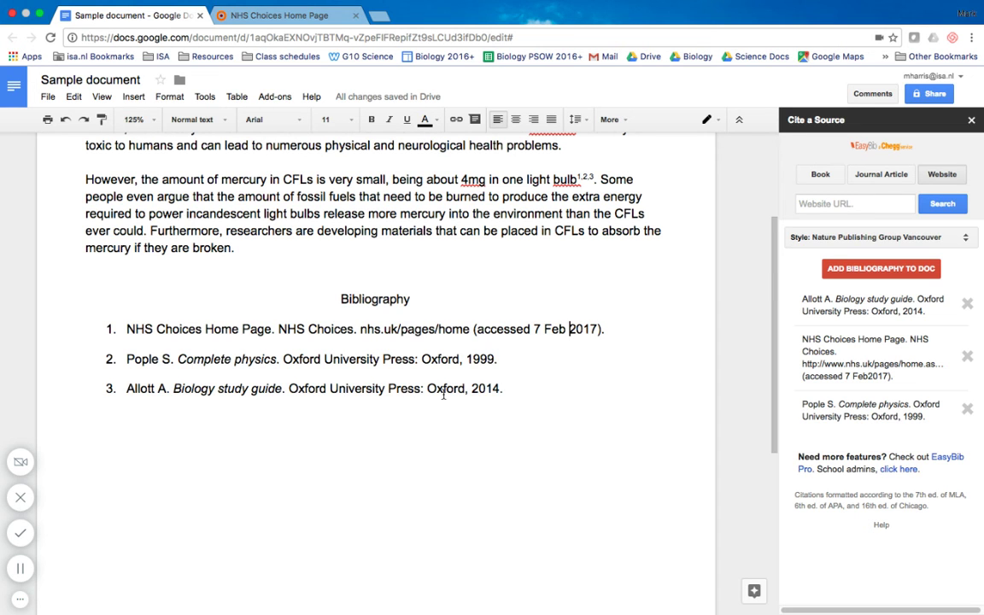
scroll(569, 393, up, 3)
scroll(569, 393, up, 1)
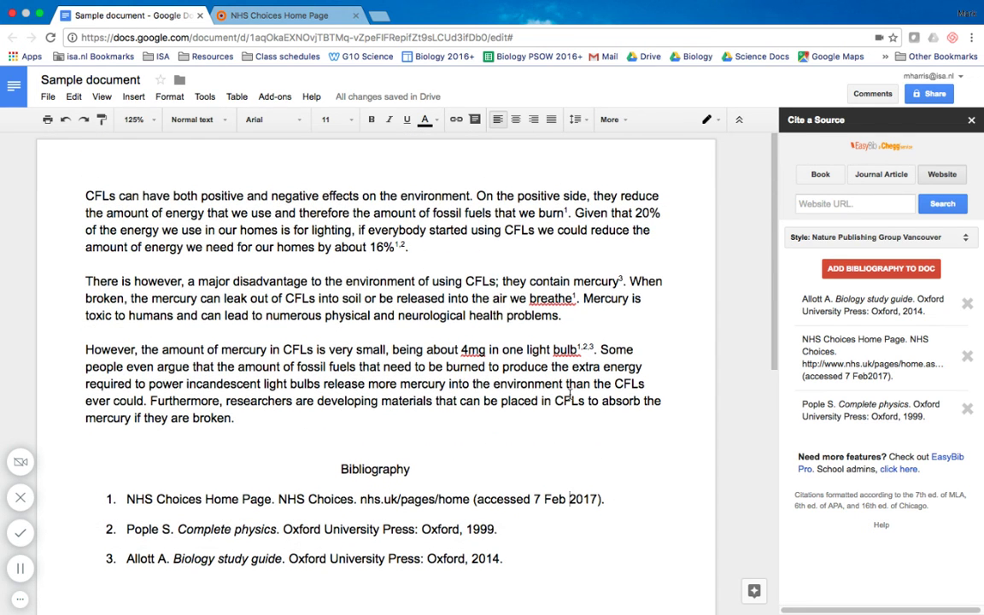